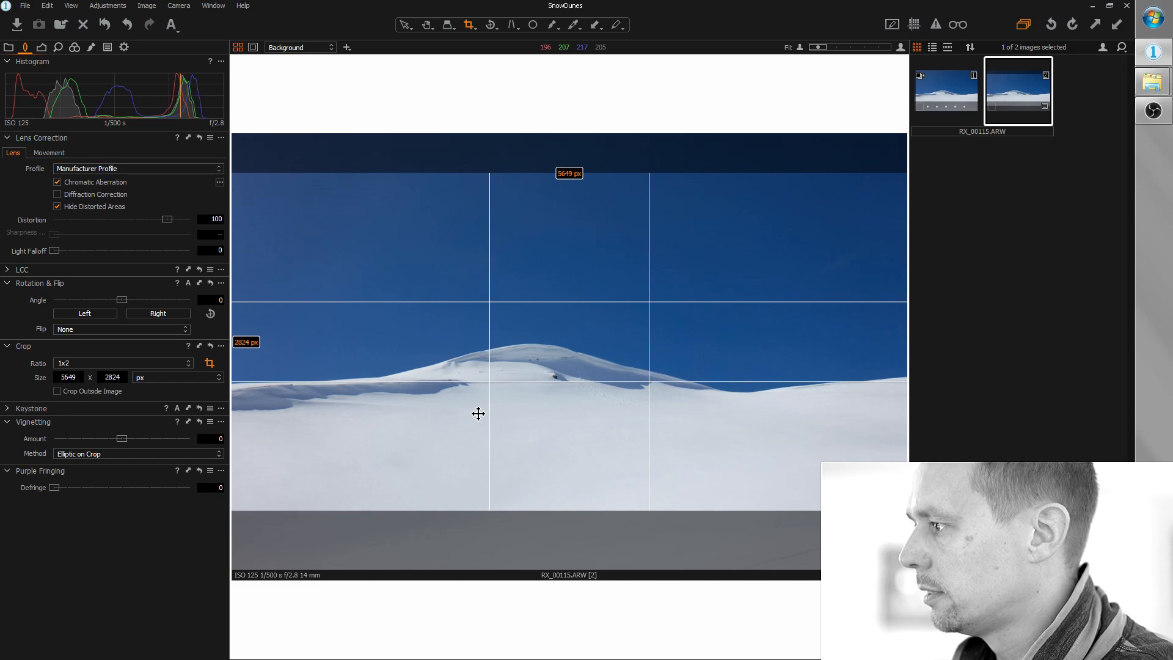
Step: Finish cropping the snow dune photo and lower its Saturation to -100
{"action": "left_click", "coordinate": [404, 25]}
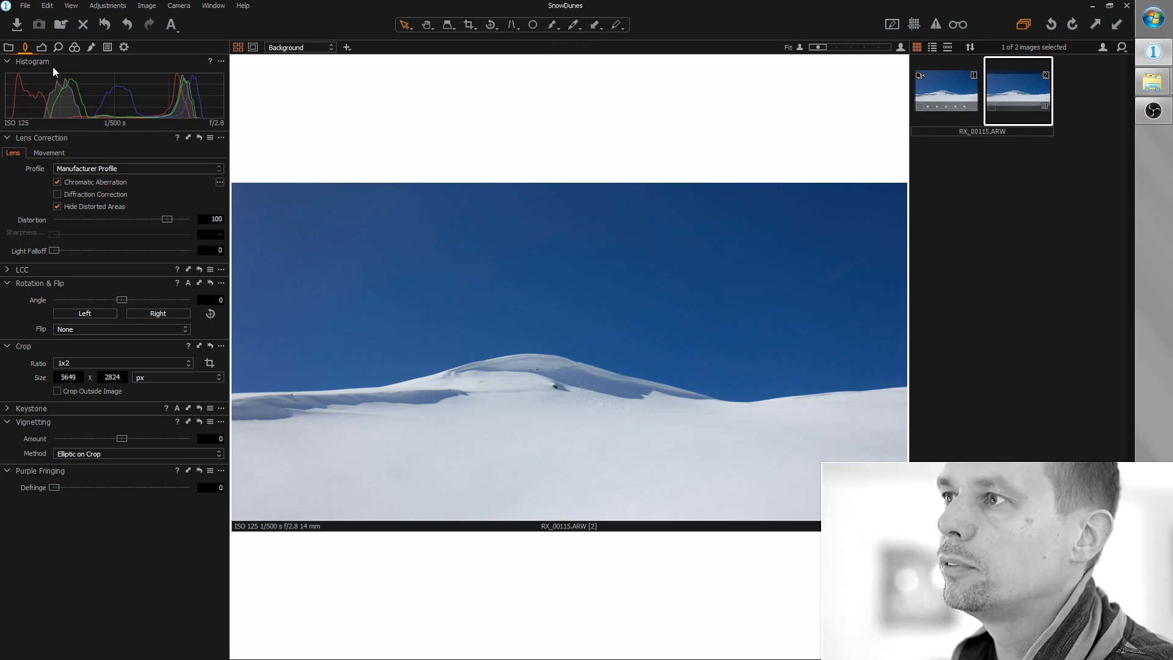
{"action": "left_click", "coordinate": [41, 46]}
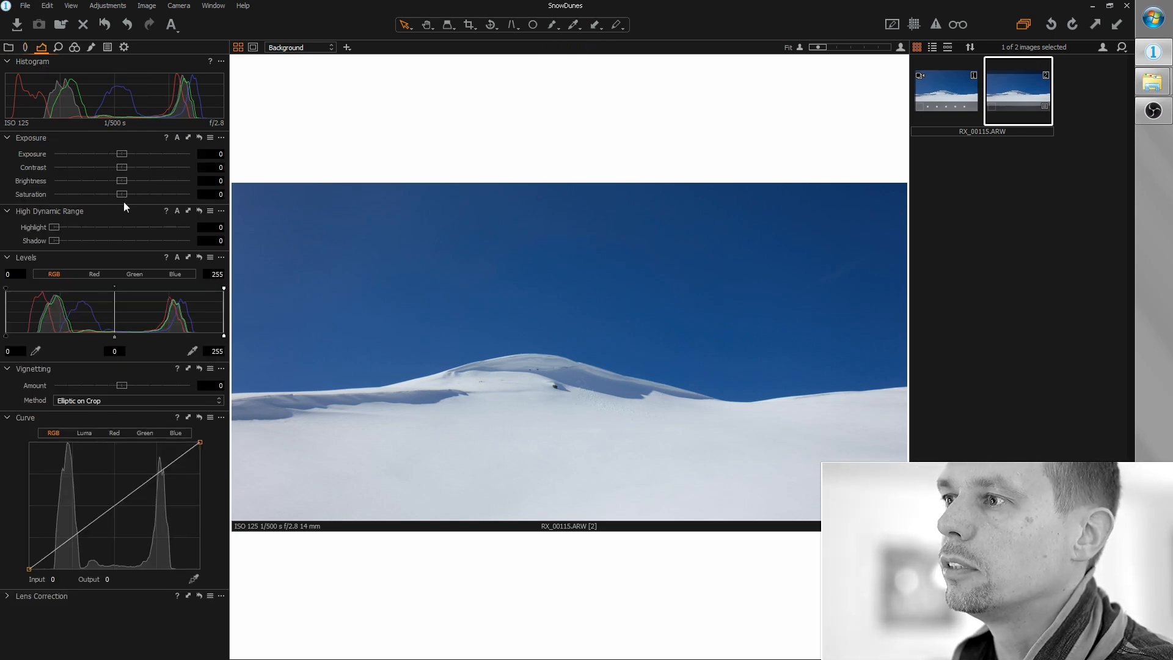
{"action": "left_click_drag", "start_coordinate": [123, 196], "coordinate": [49, 196]}
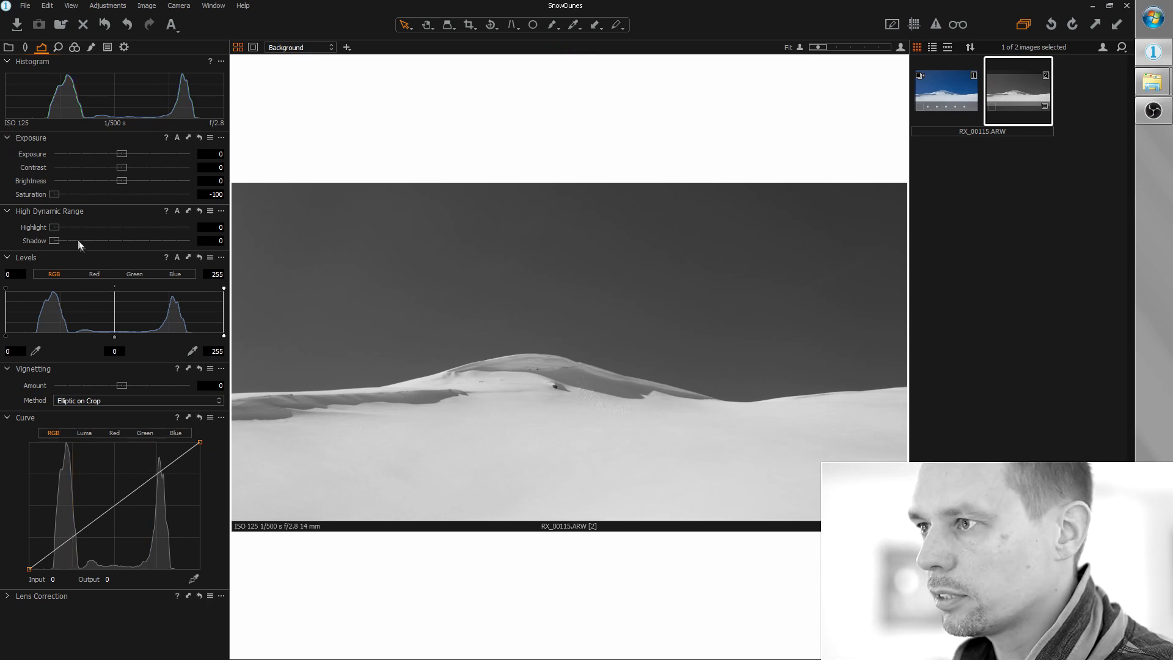
Step: Set Highlight recovery to 25 and lower the RGB white input level to 235
{"action": "left_click_drag", "start_coordinate": [55, 231], "coordinate": [78, 230]}
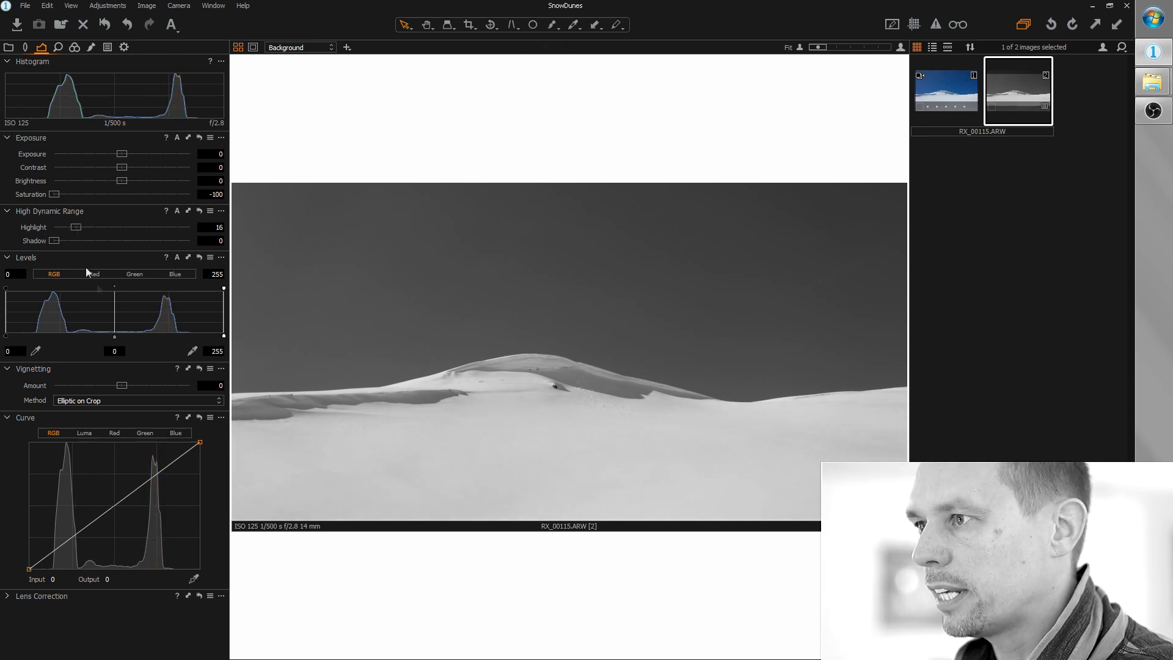
{"action": "left_click_drag", "start_coordinate": [76, 227], "coordinate": [87, 229]}
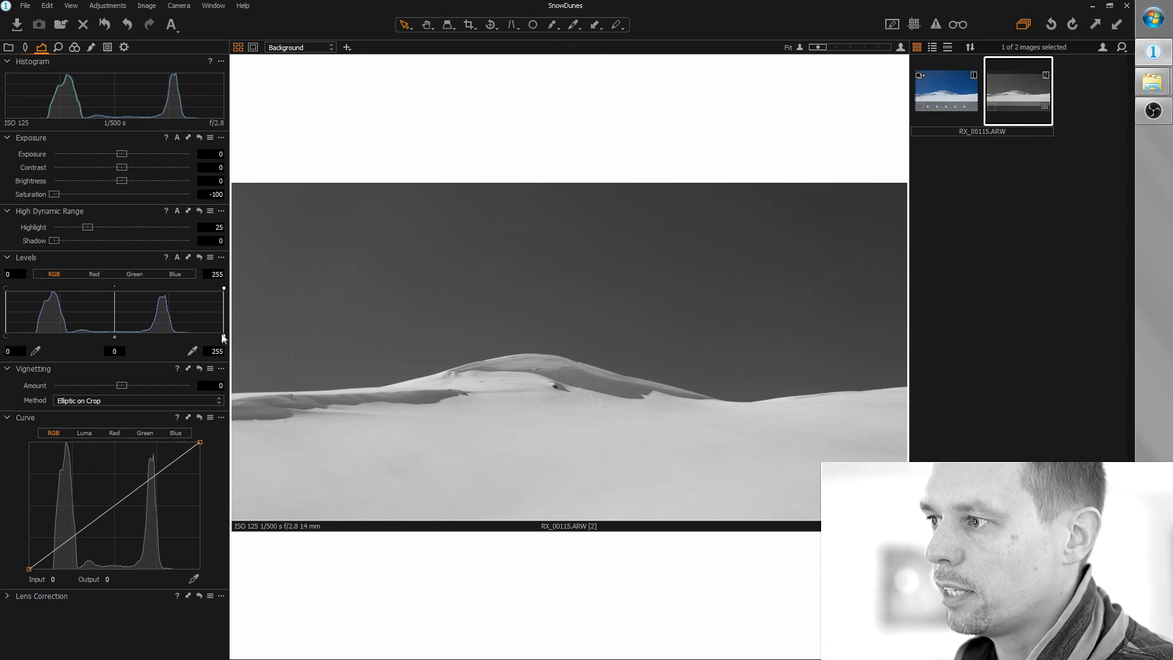
{"action": "left_click_drag", "start_coordinate": [223, 336], "coordinate": [208, 337]}
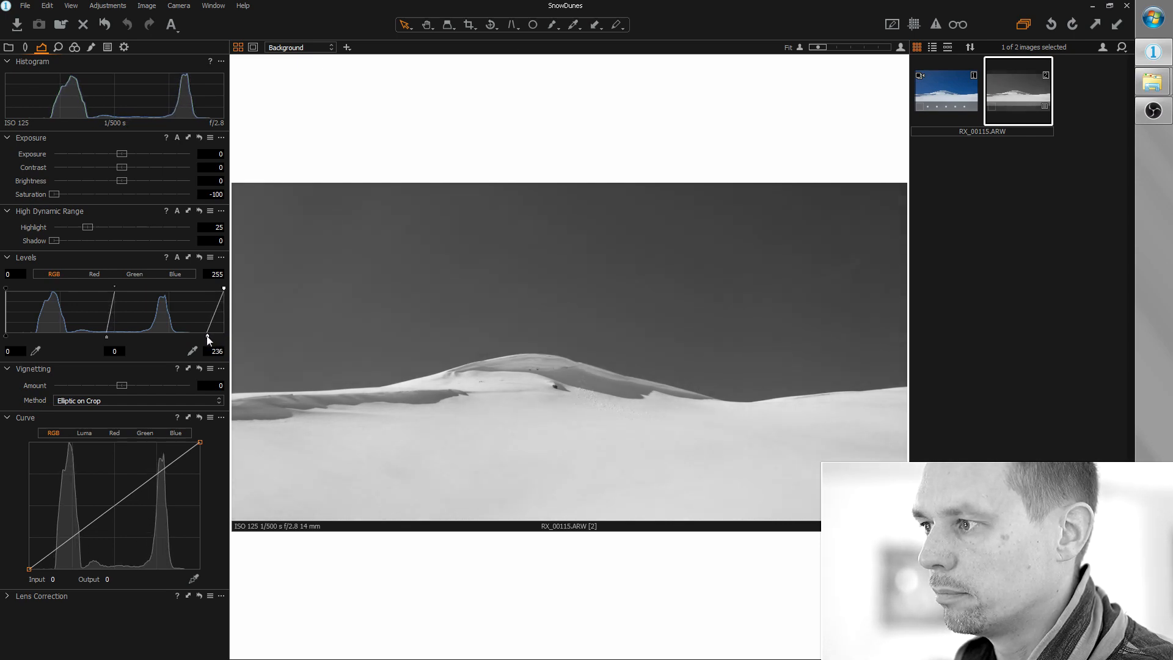
{"action": "left_click_drag", "start_coordinate": [208, 337], "coordinate": [206, 337]}
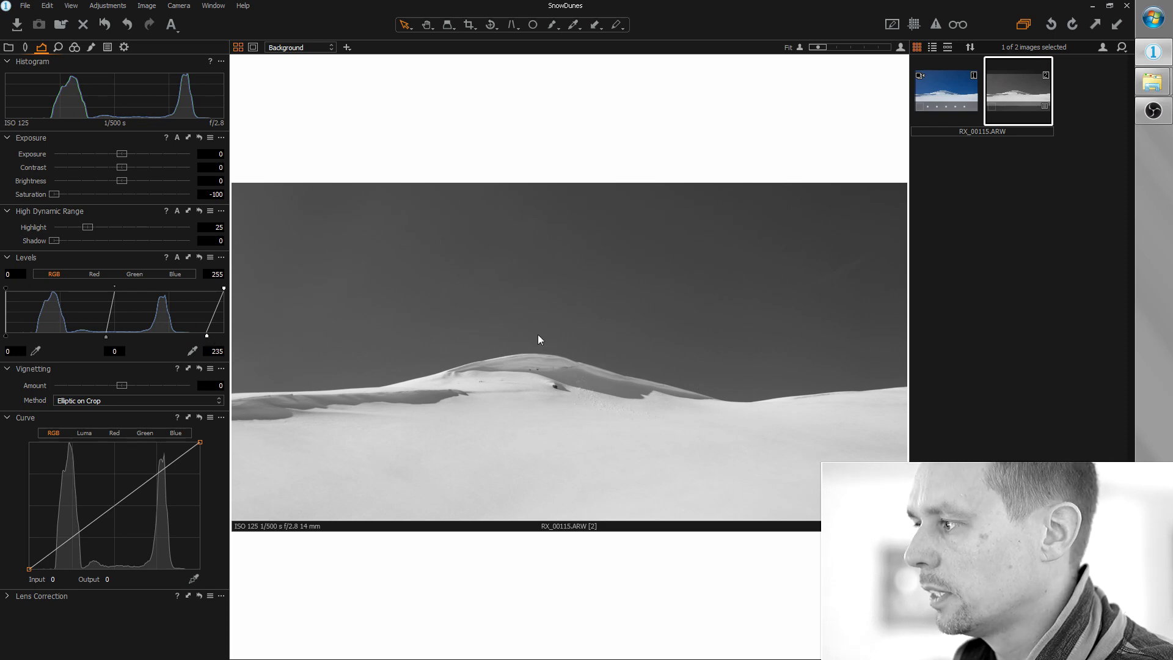
Step: Raise the Structure to 11 while checking the snow debris on the slope at 200% magnification
{"action": "scroll", "coordinate": [575, 348], "scroll_direction": "up", "scroll_amount": 2}
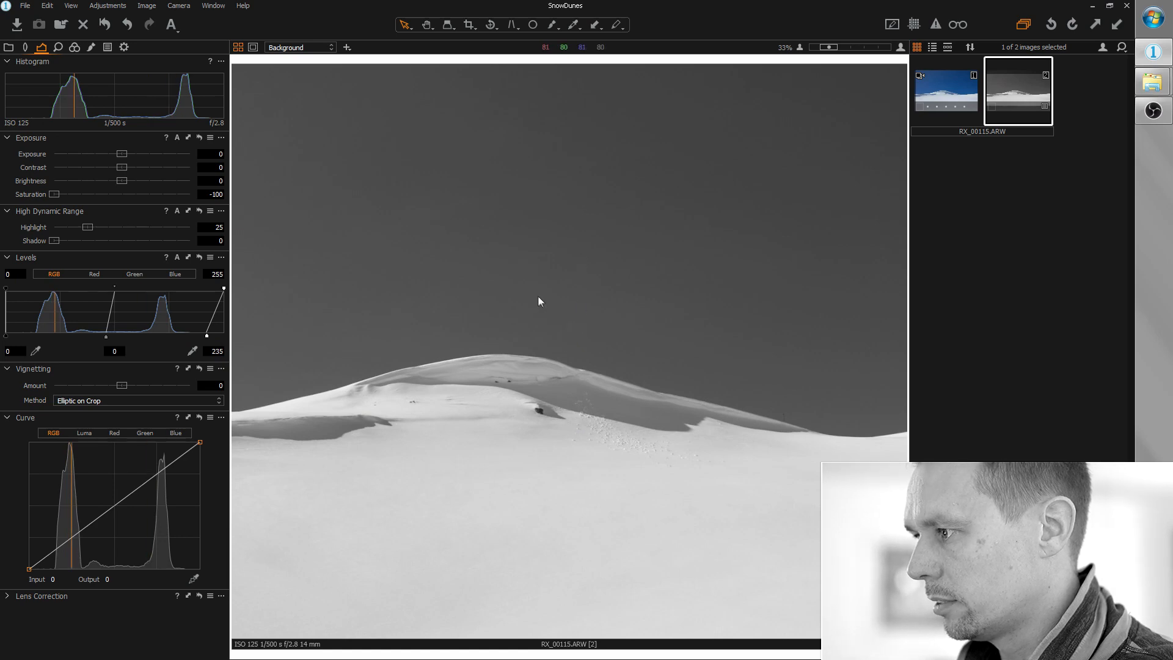
{"action": "scroll", "coordinate": [597, 431], "scroll_direction": "up", "scroll_amount": 4}
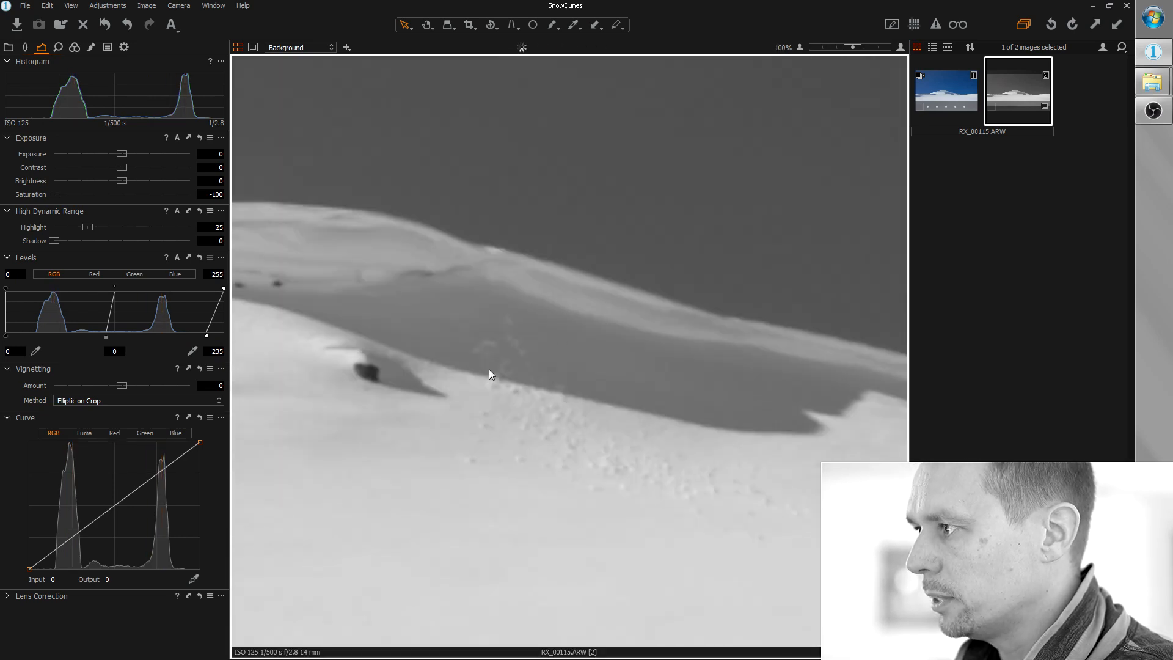
{"action": "scroll", "coordinate": [490, 370], "scroll_direction": "up", "scroll_amount": 2}
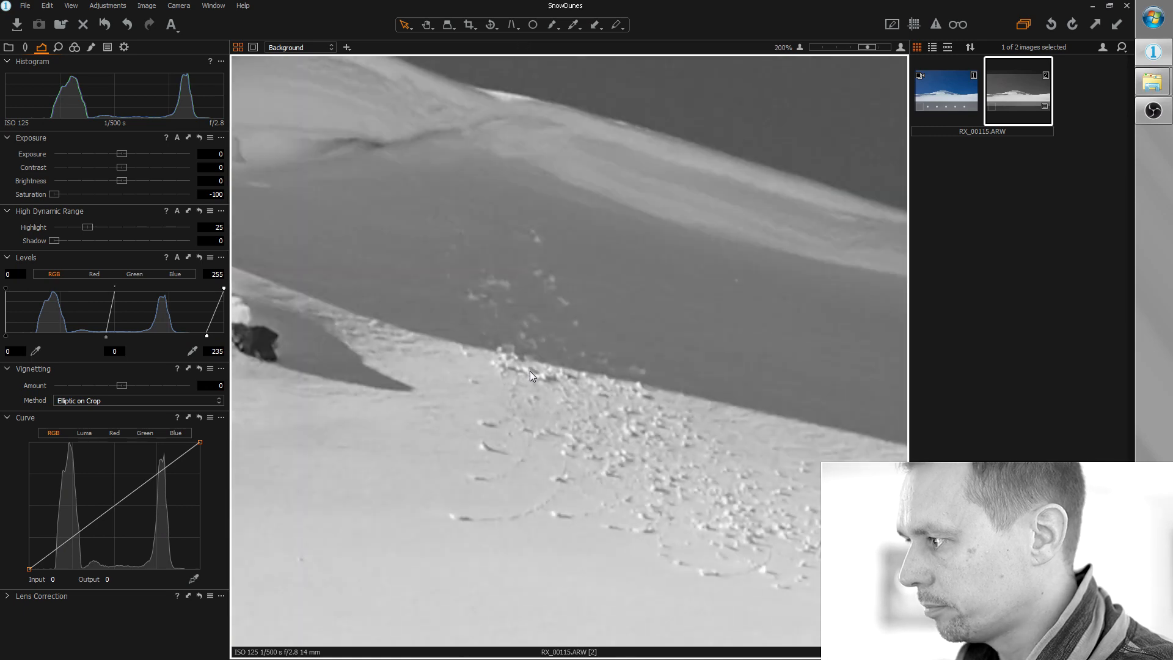
{"action": "scroll", "coordinate": [530, 372], "scroll_direction": "down", "scroll_amount": 2}
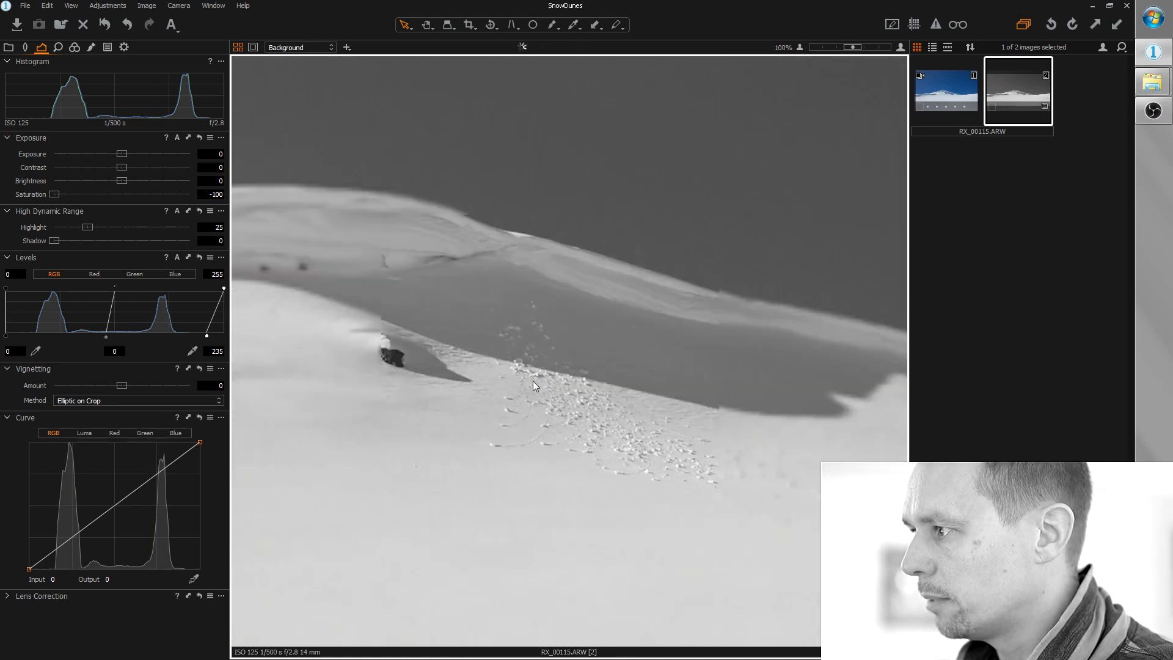
{"action": "scroll", "coordinate": [533, 384], "scroll_direction": "up", "scroll_amount": 2}
{"action": "left_click", "coordinate": [427, 24]}
{"action": "left_click_drag", "start_coordinate": [543, 376], "coordinate": [519, 354]}
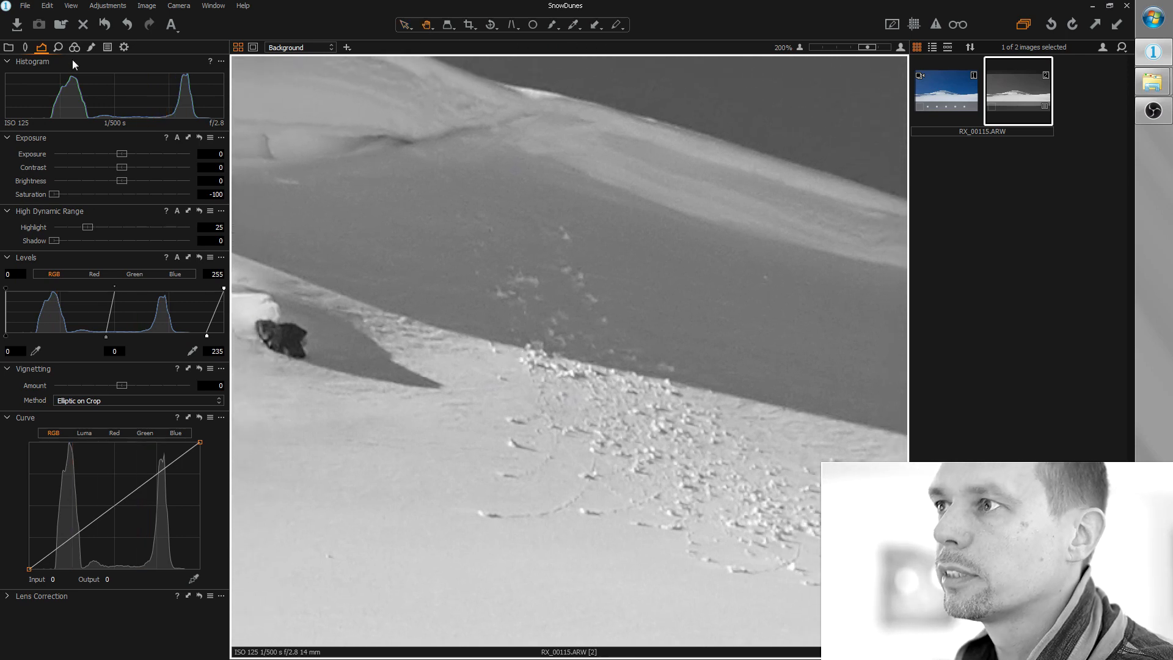
{"action": "left_click", "coordinate": [58, 47]}
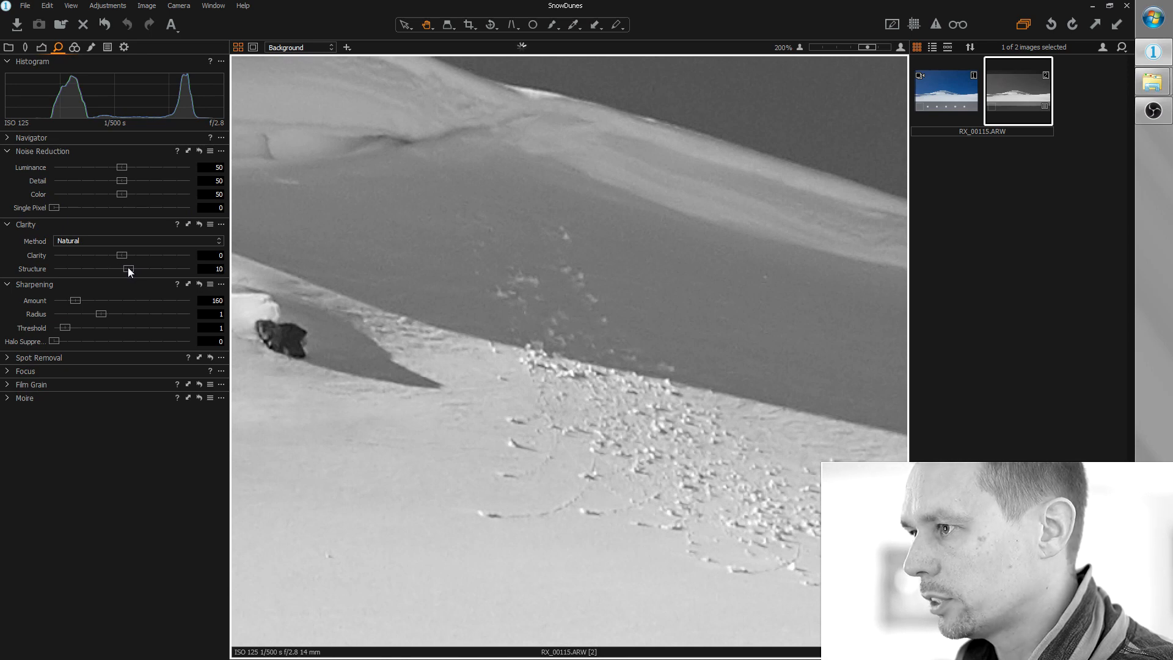
{"action": "left_click_drag", "start_coordinate": [128, 267], "coordinate": [128, 267]}
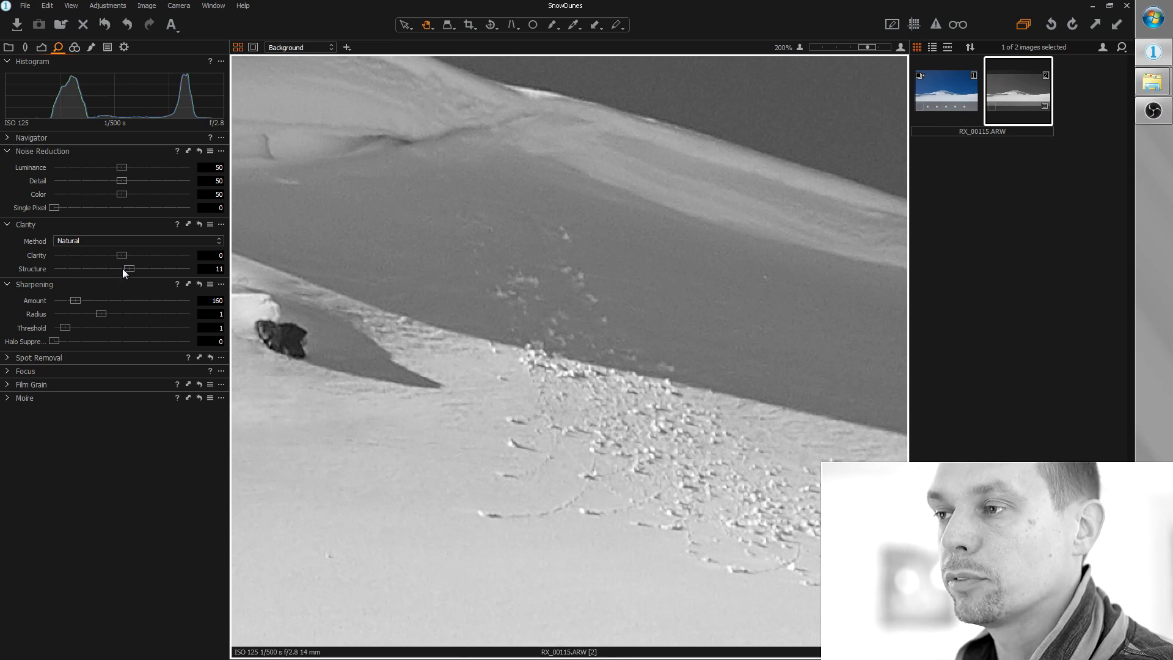
Step: Set the Sharpening amount to 1000 and its radius to 0.7, checking the snow slope at several magnifications
{"action": "left_click_drag", "start_coordinate": [104, 316], "coordinate": [192, 300]}
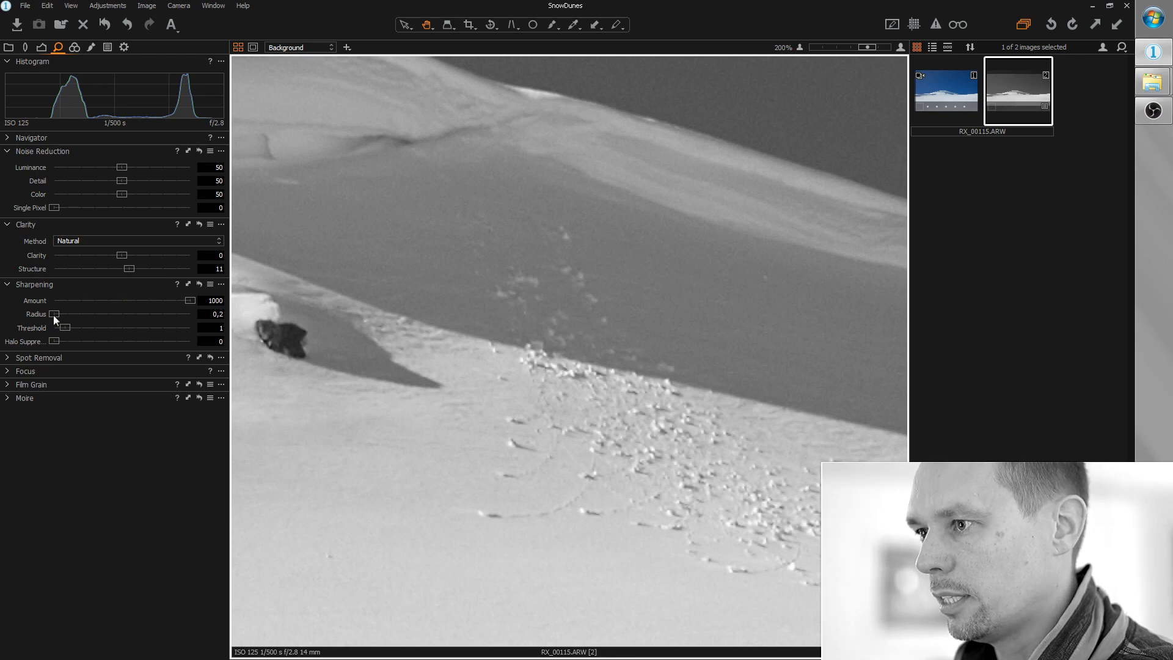
{"action": "left_click_drag", "start_coordinate": [55, 316], "coordinate": [77, 315]}
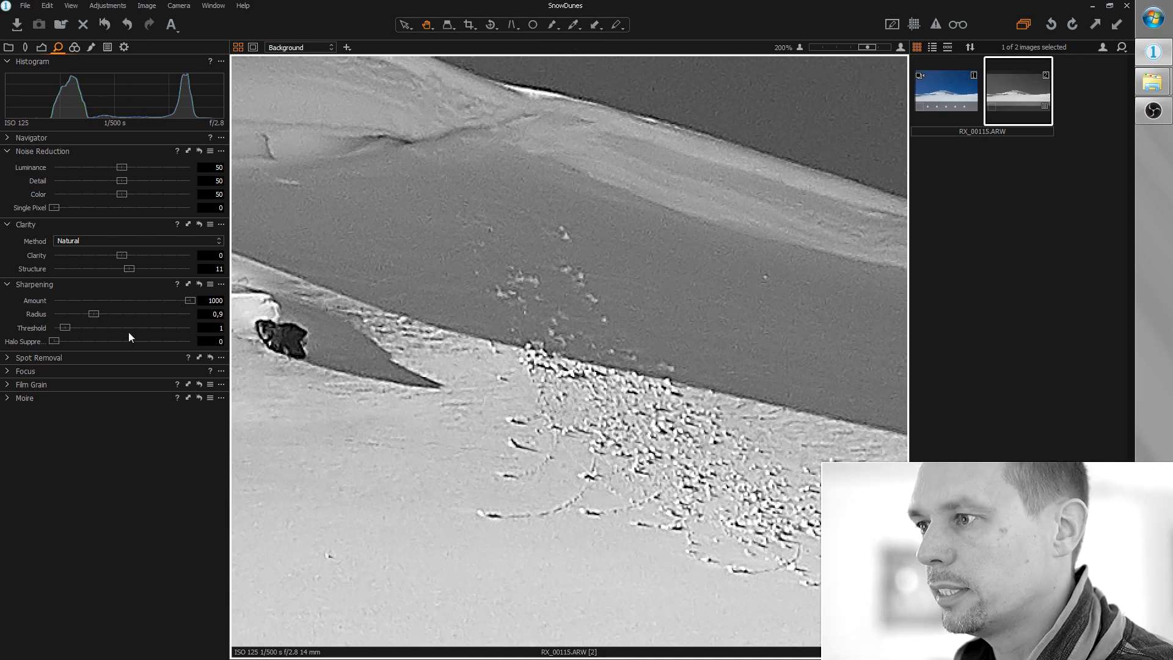
{"action": "left_click_drag", "start_coordinate": [94, 312], "coordinate": [82, 313]}
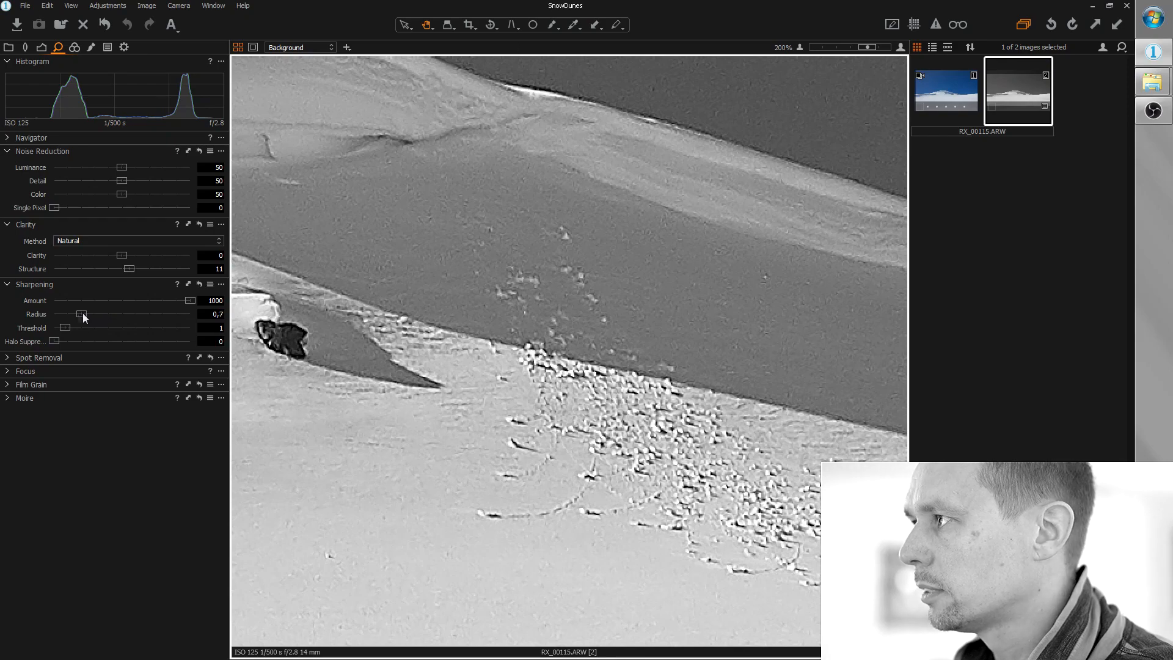
{"action": "scroll", "coordinate": [515, 394], "scroll_direction": "down", "scroll_amount": 2}
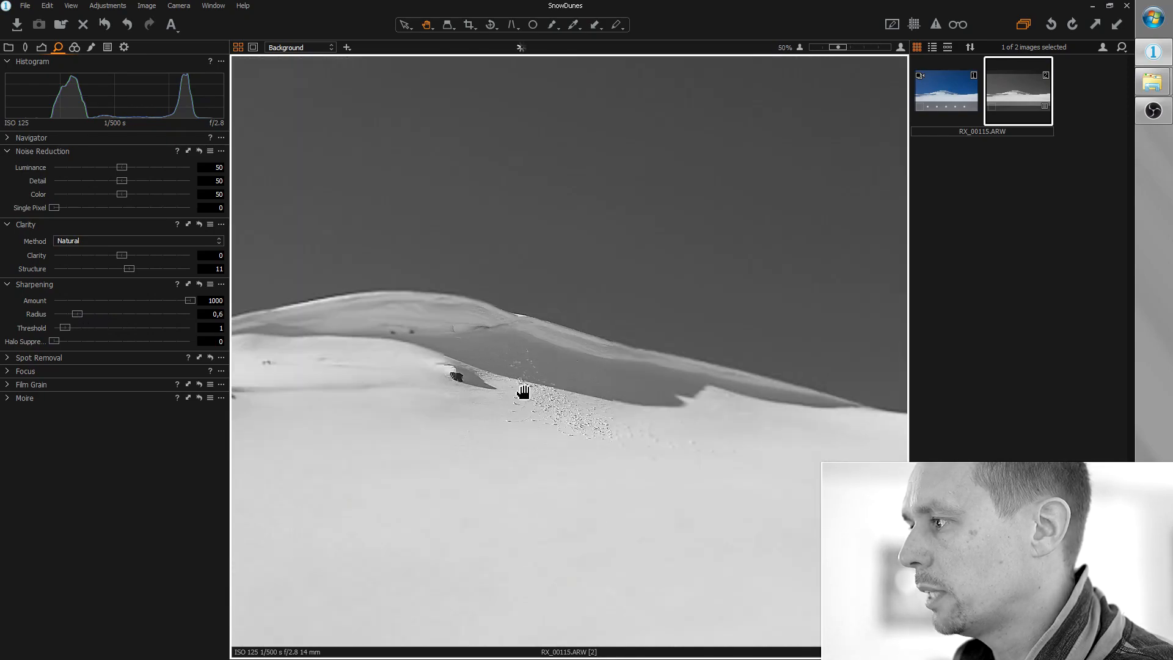
{"action": "scroll", "coordinate": [512, 389], "scroll_direction": "up", "scroll_amount": 1}
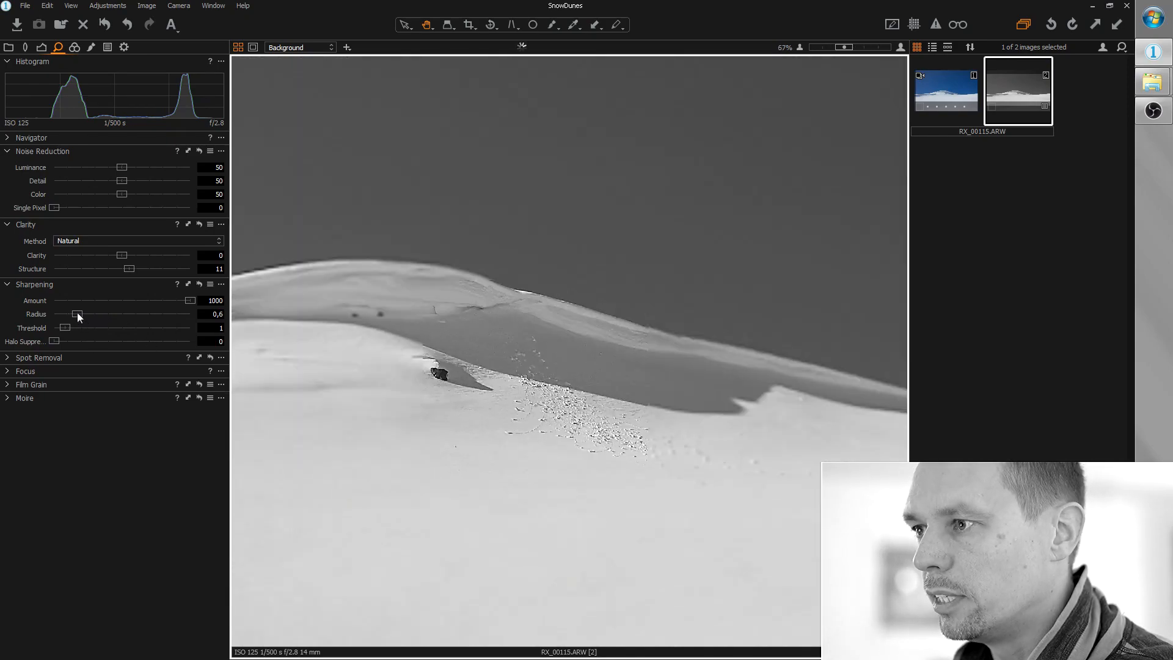
{"action": "left_click_drag", "start_coordinate": [80, 315], "coordinate": [83, 316]}
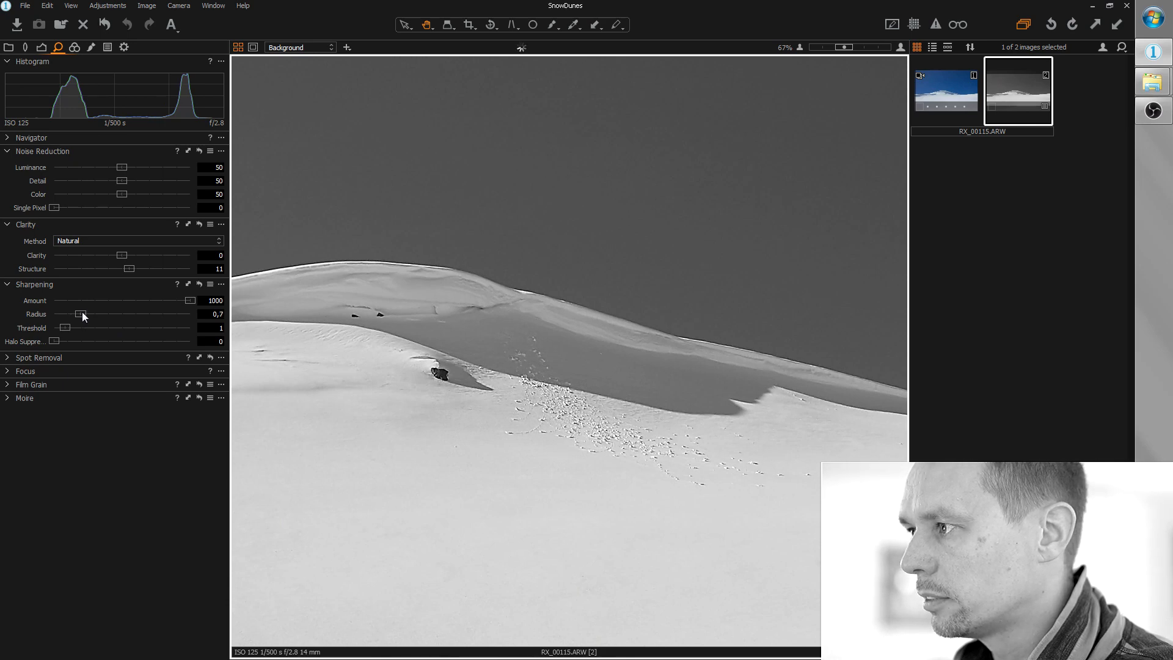
{"action": "scroll", "coordinate": [483, 413], "scroll_direction": "down", "scroll_amount": 2}
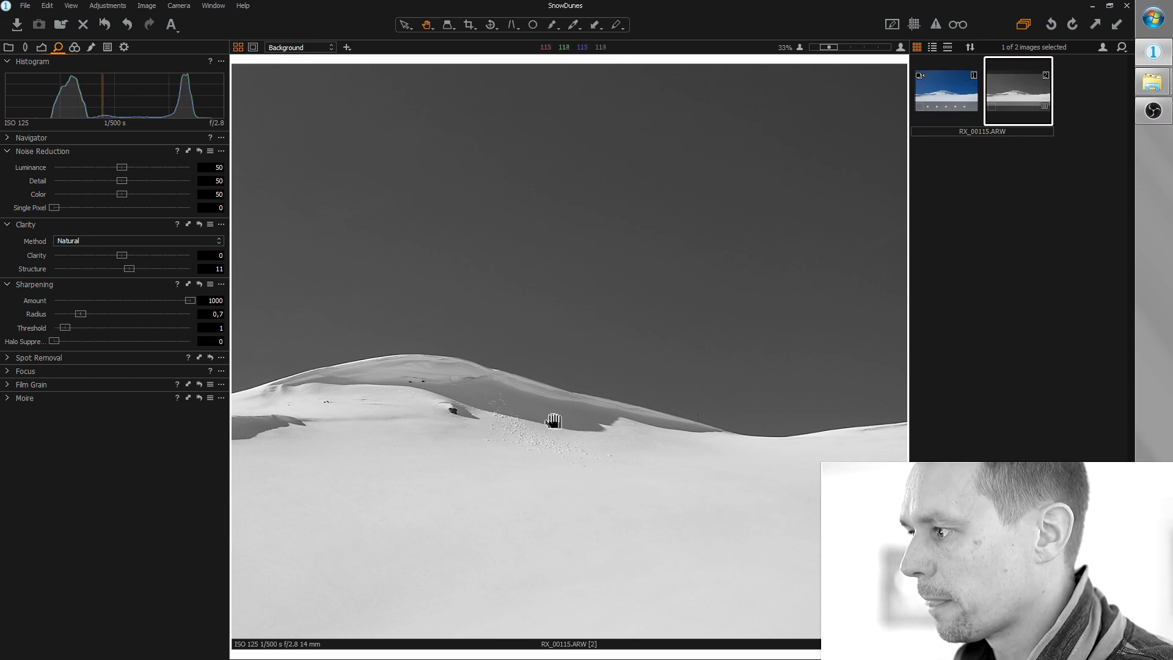
{"action": "scroll", "coordinate": [571, 413], "scroll_direction": "down", "scroll_amount": 1}
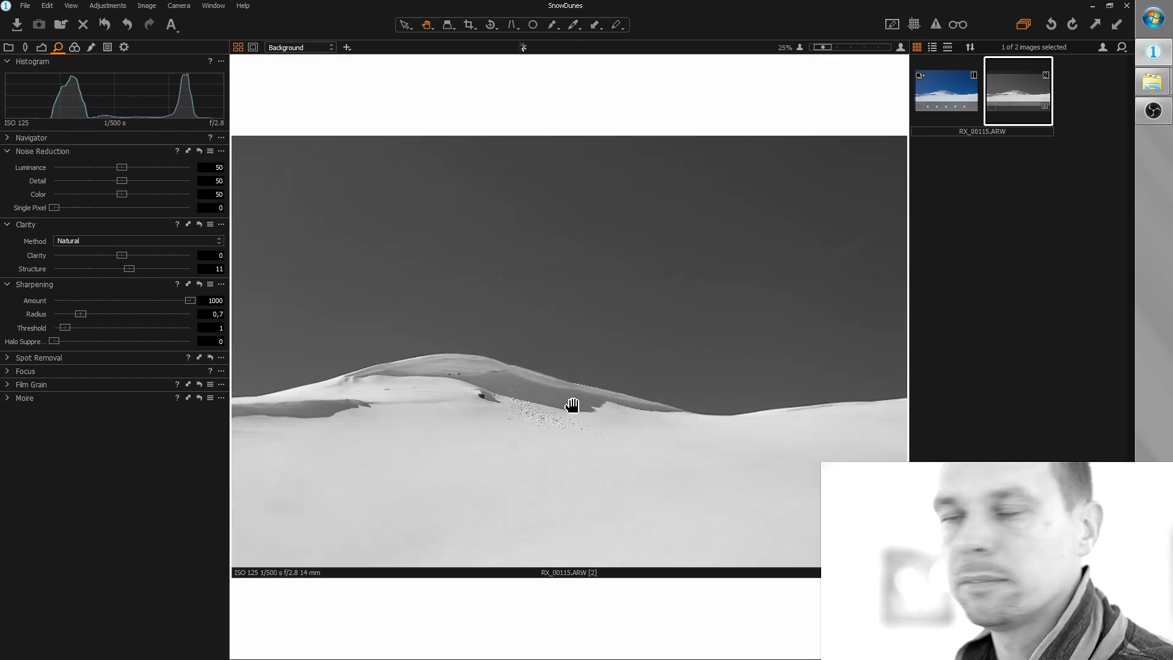
Step: Increase the Luminance noise reduction to 80, judging the grain in the sky above the ridge at 400% magnification
{"action": "scroll", "coordinate": [573, 281], "scroll_direction": "up", "scroll_amount": 3}
{"action": "scroll", "coordinate": [573, 281], "scroll_direction": "up", "scroll_amount": 2}
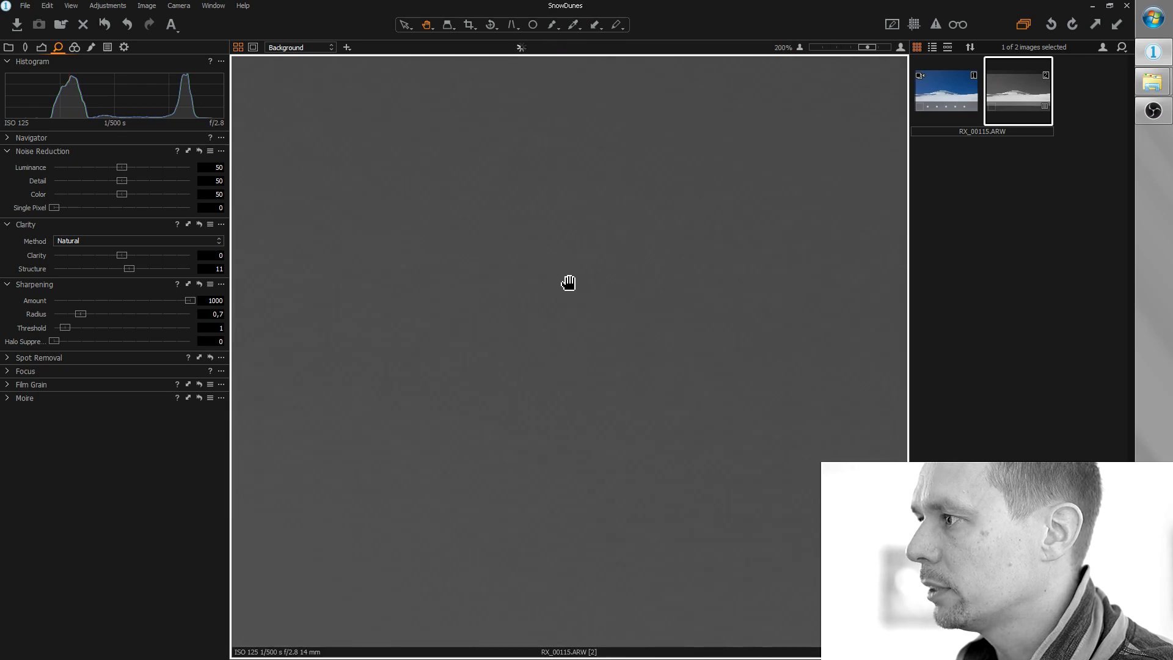
{"action": "scroll", "coordinate": [584, 337], "scroll_direction": "down", "scroll_amount": 1}
{"action": "scroll", "coordinate": [550, 450], "scroll_direction": "up", "scroll_amount": 2}
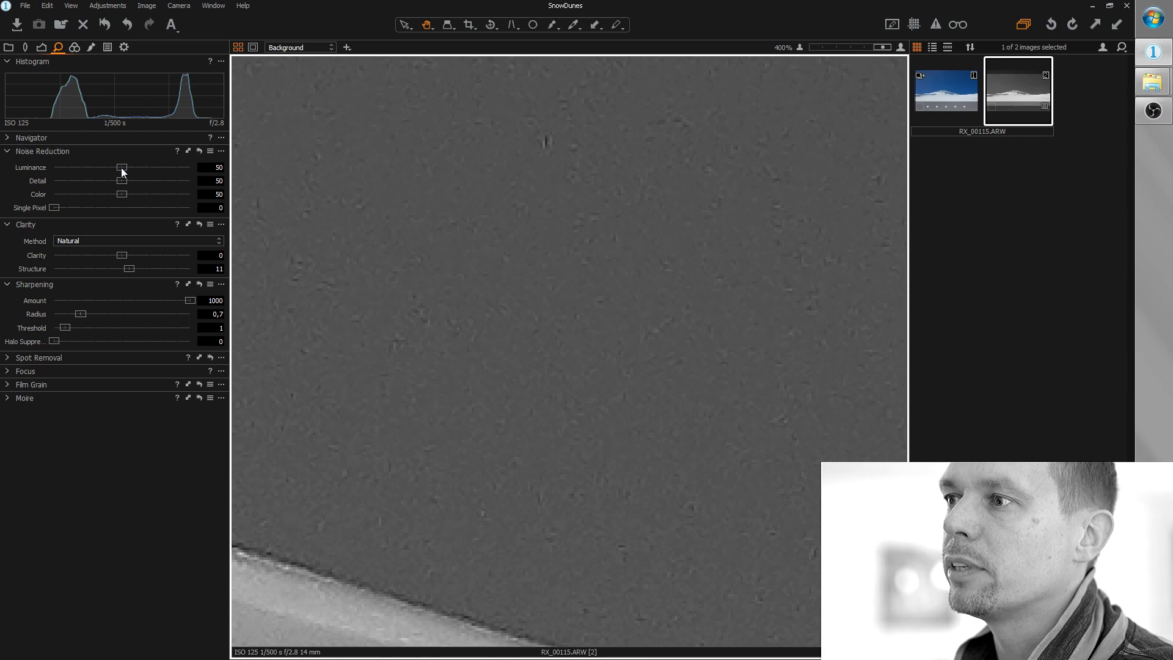
{"action": "left_click_drag", "start_coordinate": [121, 167], "coordinate": [147, 167]}
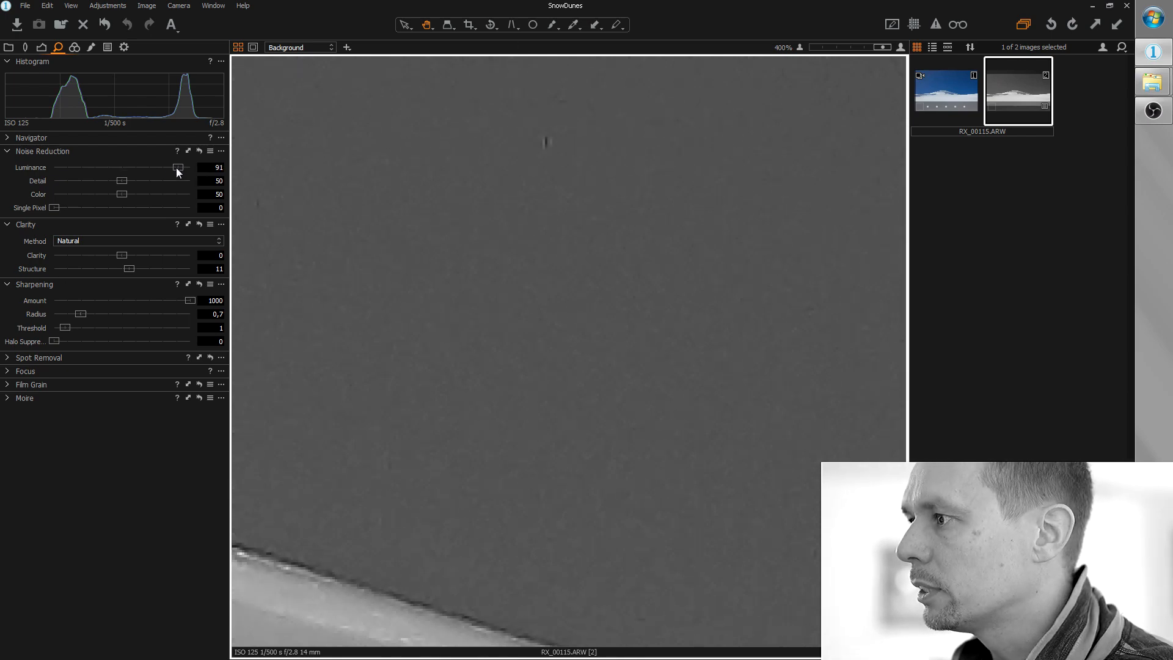
{"action": "left_click_drag", "start_coordinate": [177, 169], "coordinate": [144, 174]}
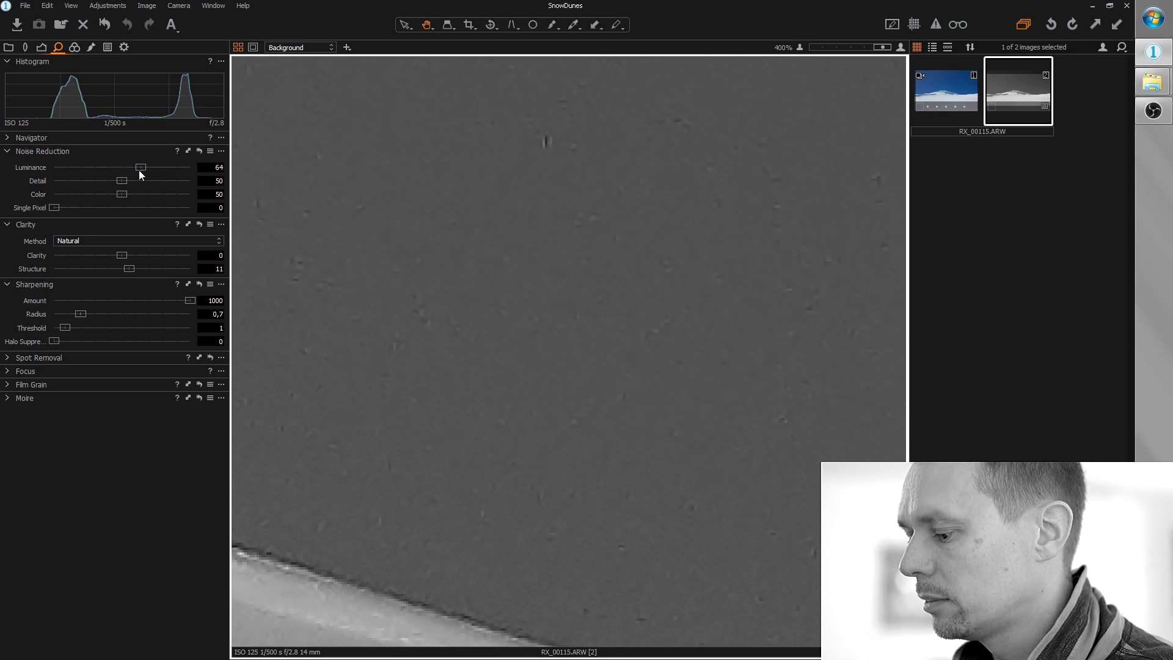
{"action": "left_click_drag", "start_coordinate": [145, 171], "coordinate": [161, 169]}
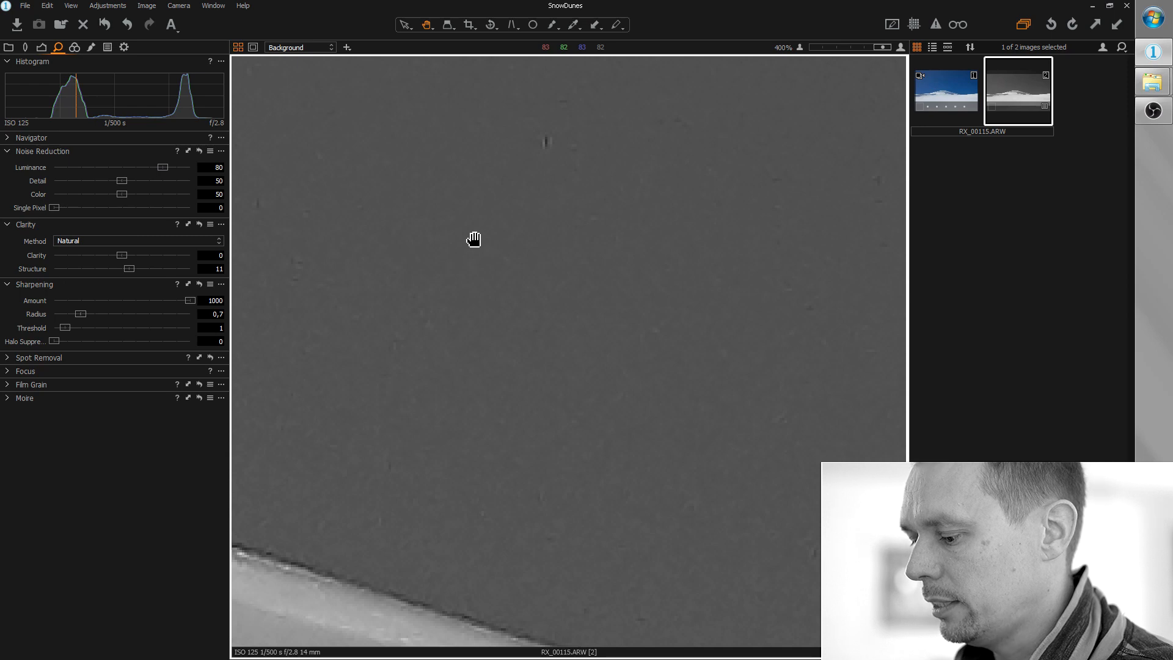
{"action": "scroll", "coordinate": [477, 239], "scroll_direction": "down", "scroll_amount": 8}
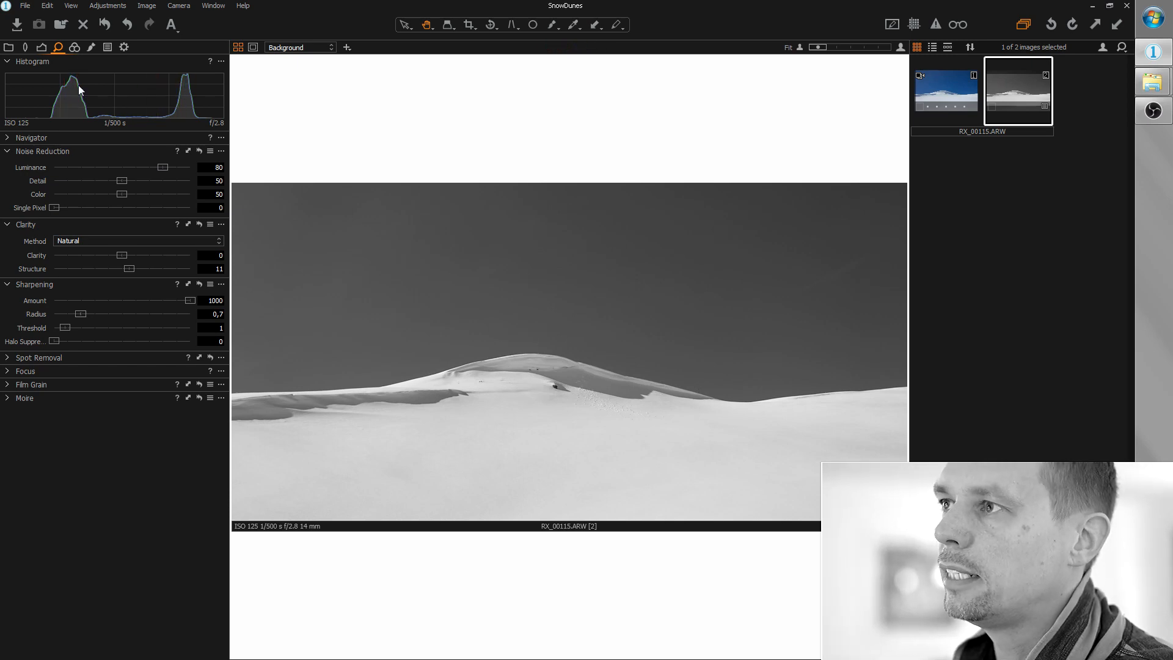
Step: Reset the Saturation to 0 and set the white balance Tint to 1
{"action": "left_click", "coordinate": [73, 48]}
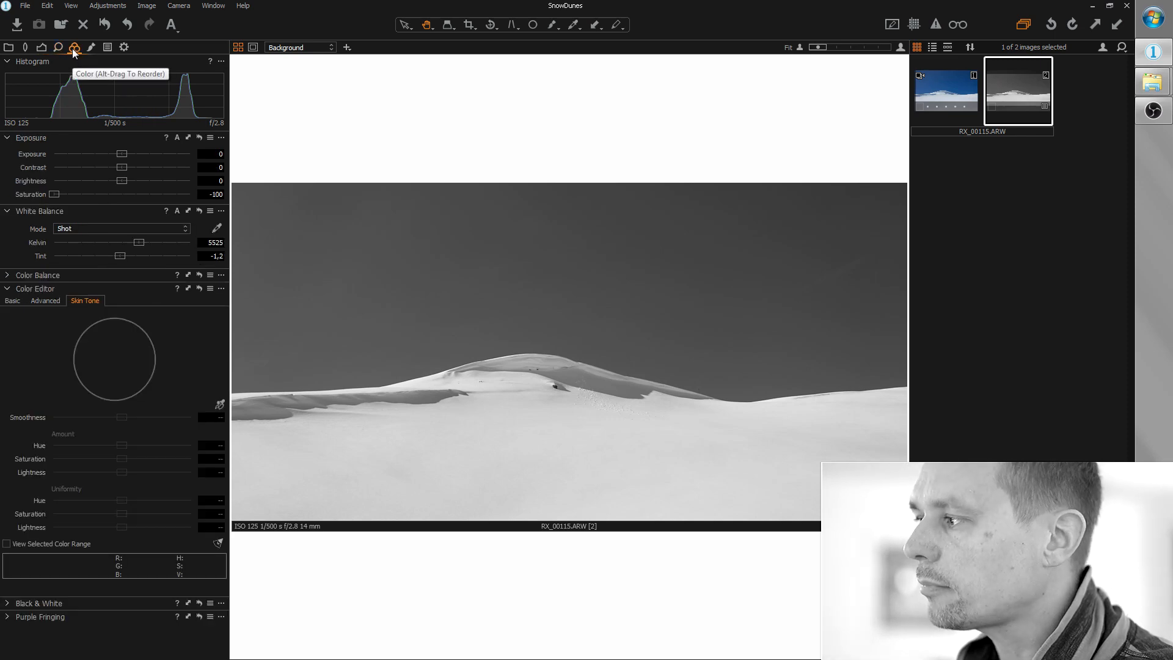
{"action": "double_click", "coordinate": [53, 194]}
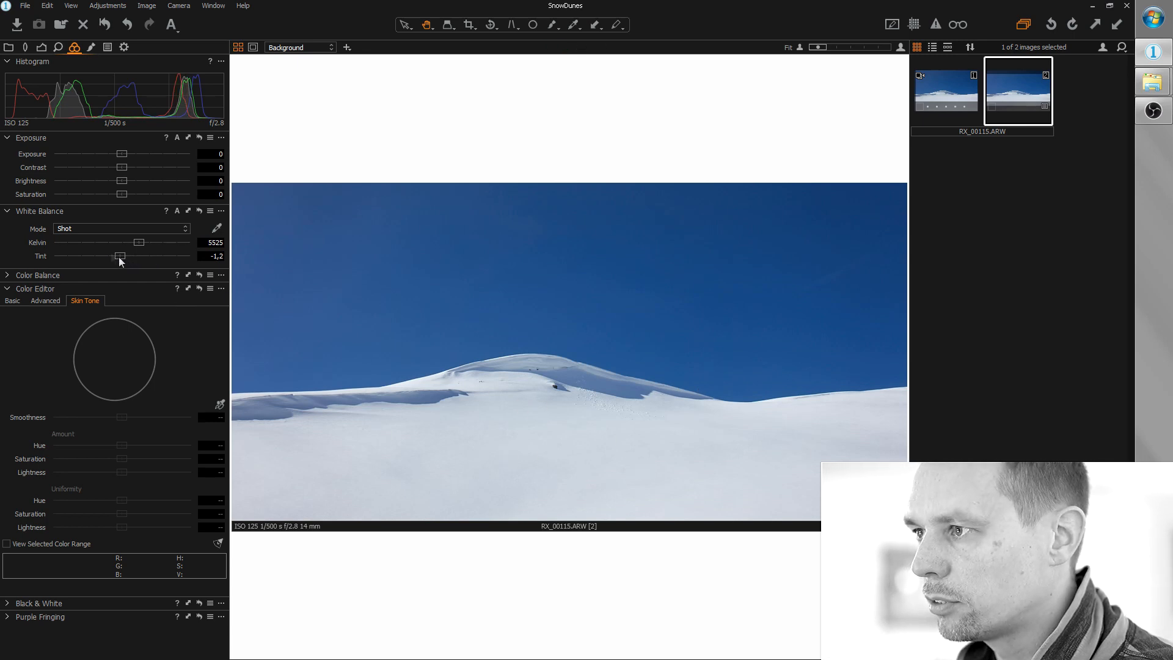
{"action": "left_click_drag", "start_coordinate": [120, 258], "coordinate": [122, 258]}
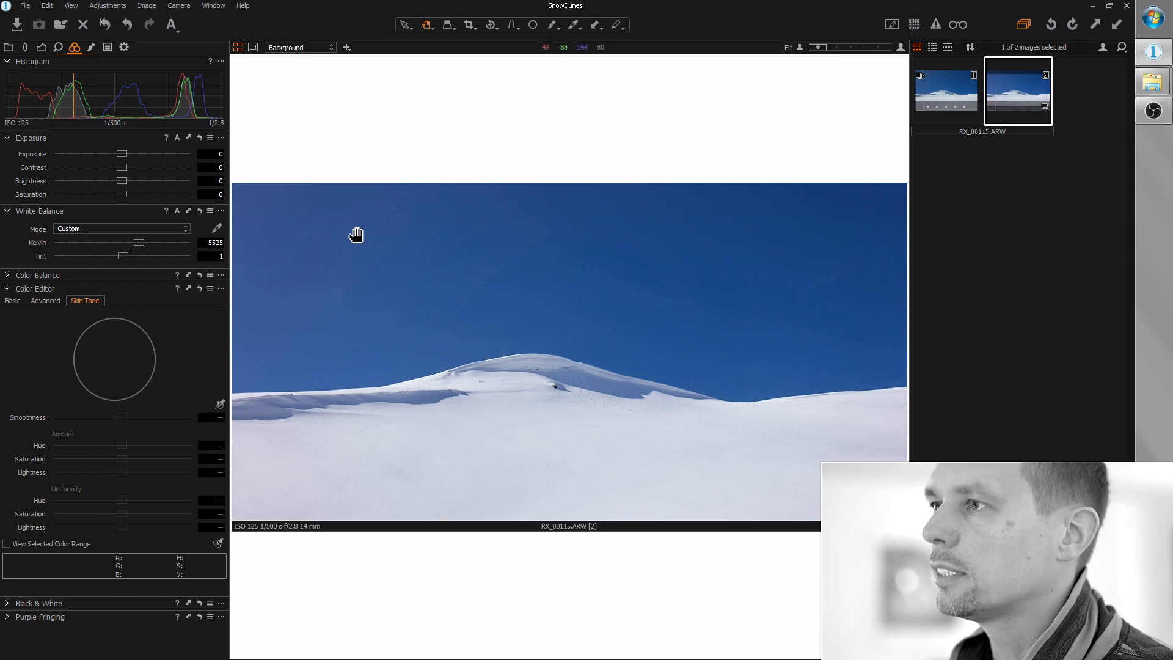
Step: Add a new adjustment layer and brush a mask along the snow ridge, the upper snow and the adjoining sky
{"action": "left_click", "coordinate": [90, 47]}
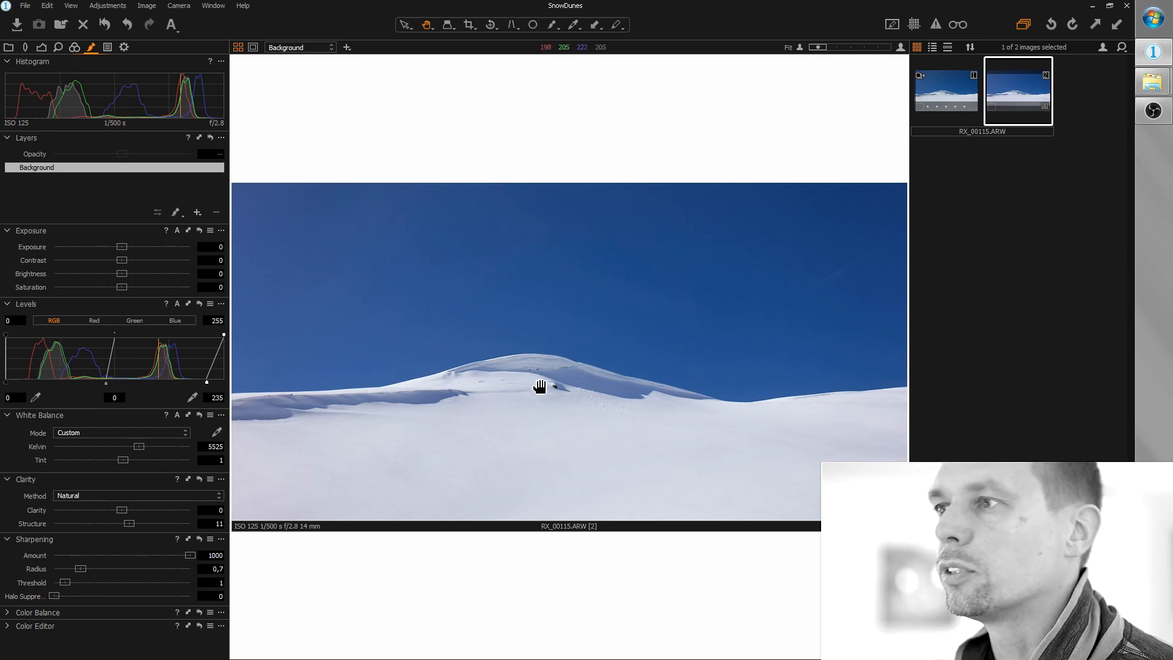
{"action": "left_click", "coordinate": [197, 212]}
{"action": "left_click", "coordinate": [176, 212]}
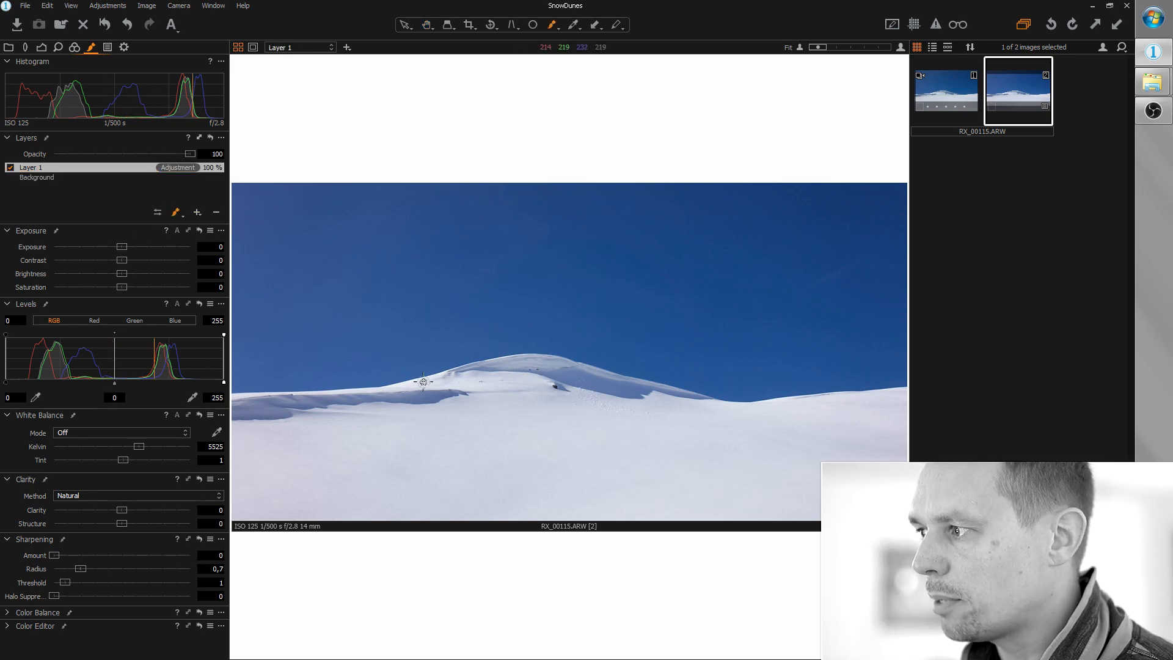
{"action": "right_click", "coordinate": [406, 368]}
{"action": "left_click_drag", "start_coordinate": [412, 372], "coordinate": [465, 373]}
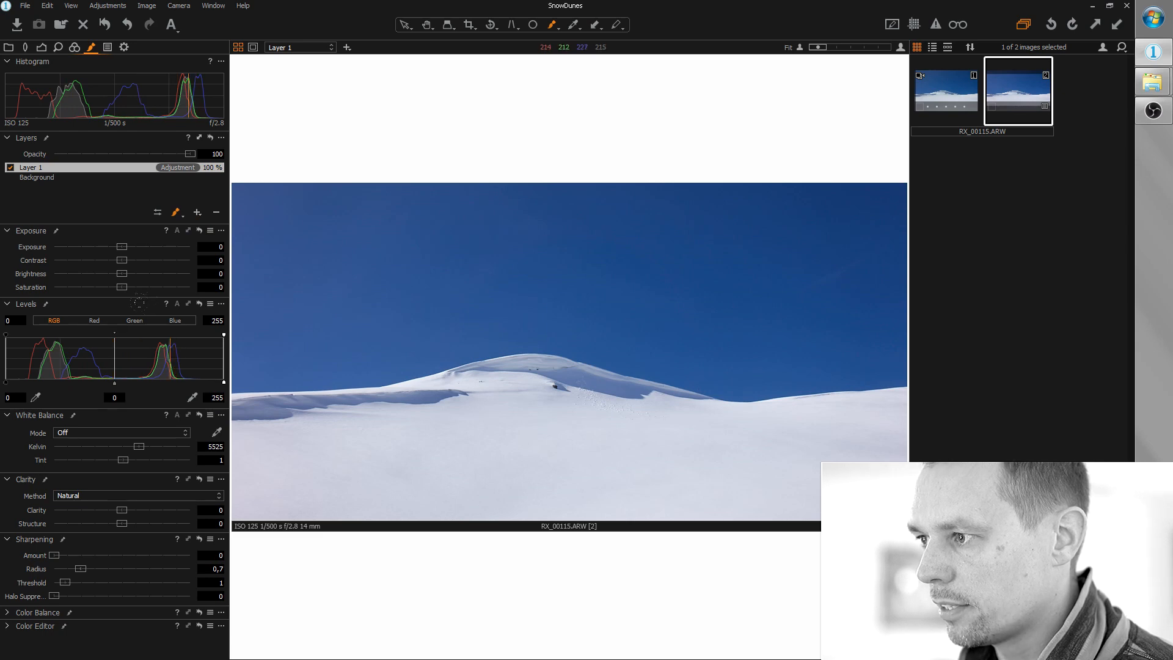
{"action": "left_click_drag", "start_coordinate": [233, 411], "coordinate": [382, 411]}
{"action": "mouse_move", "coordinate": [274, 304]}
{"action": "left_mouse_down"}
{"action": "mouse_move", "coordinate": [463, 275]}
{"action": "mouse_move", "coordinate": [599, 315]}
{"action": "mouse_move", "coordinate": [711, 316]}
{"action": "mouse_move", "coordinate": [784, 300]}
{"action": "left_mouse_up"}
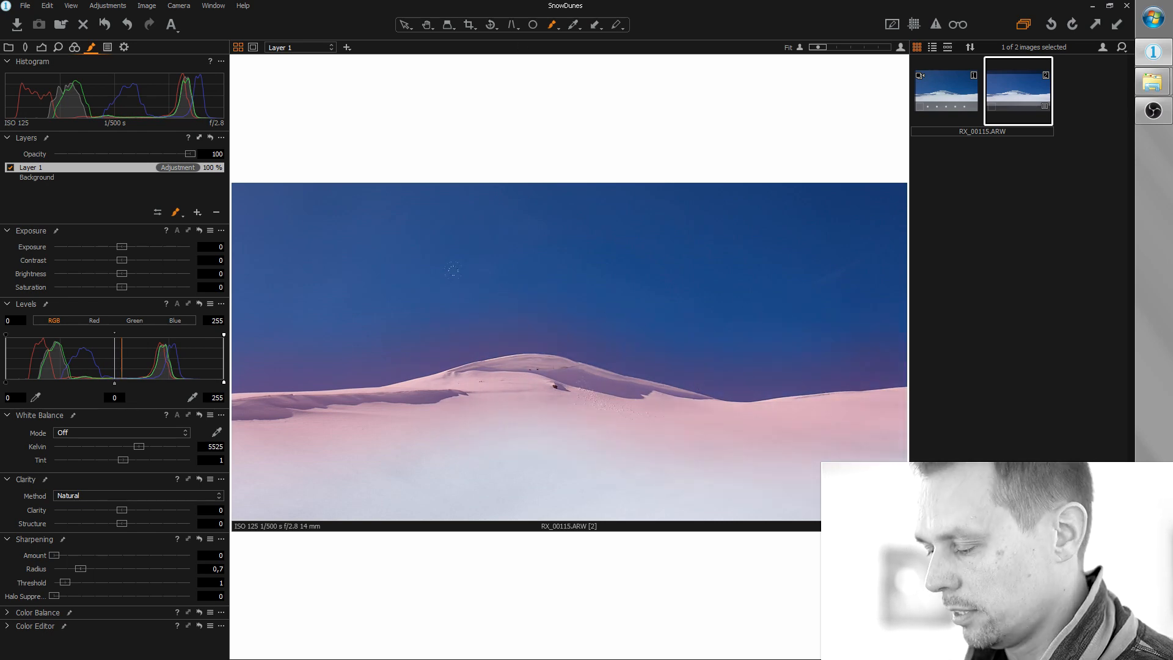
Step: Hide the mask overlay and set the Exposure of the ridge adjustment layer to 1.51
{"action": "key", "text": "m"}
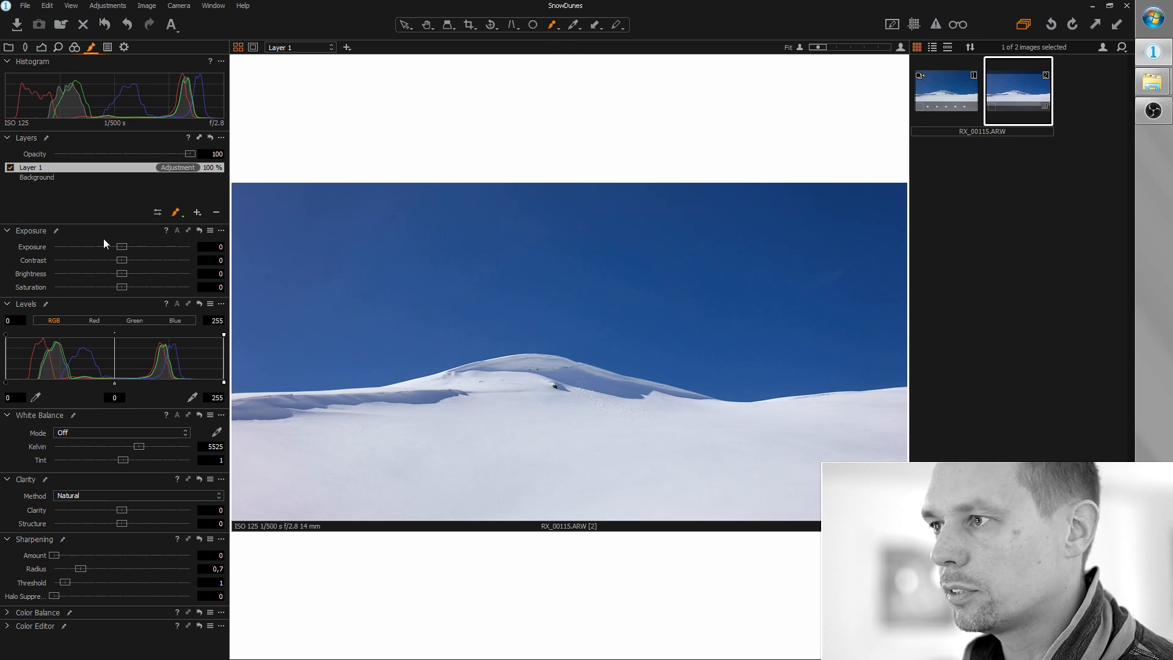
{"action": "left_click_drag", "start_coordinate": [121, 247], "coordinate": [147, 245]}
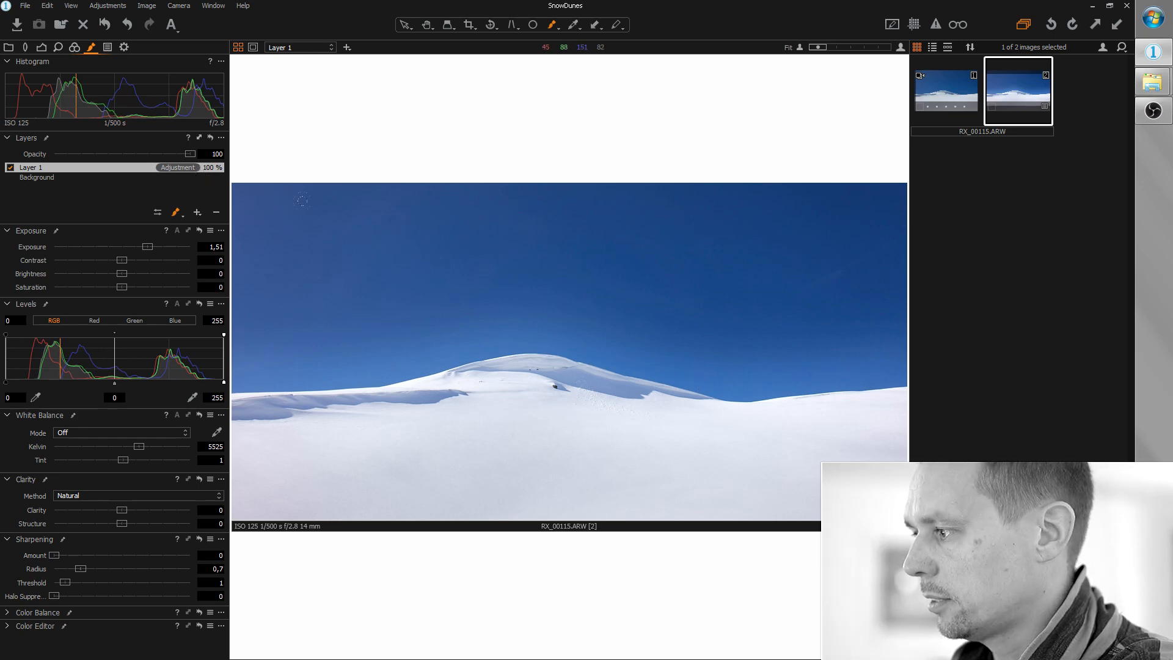
Step: Add a second adjustment layer with a gradient mask rising from the lower edge of the snow, and set its Brightness to -10
{"action": "left_click", "coordinate": [196, 211]}
{"action": "left_click", "coordinate": [188, 187]}
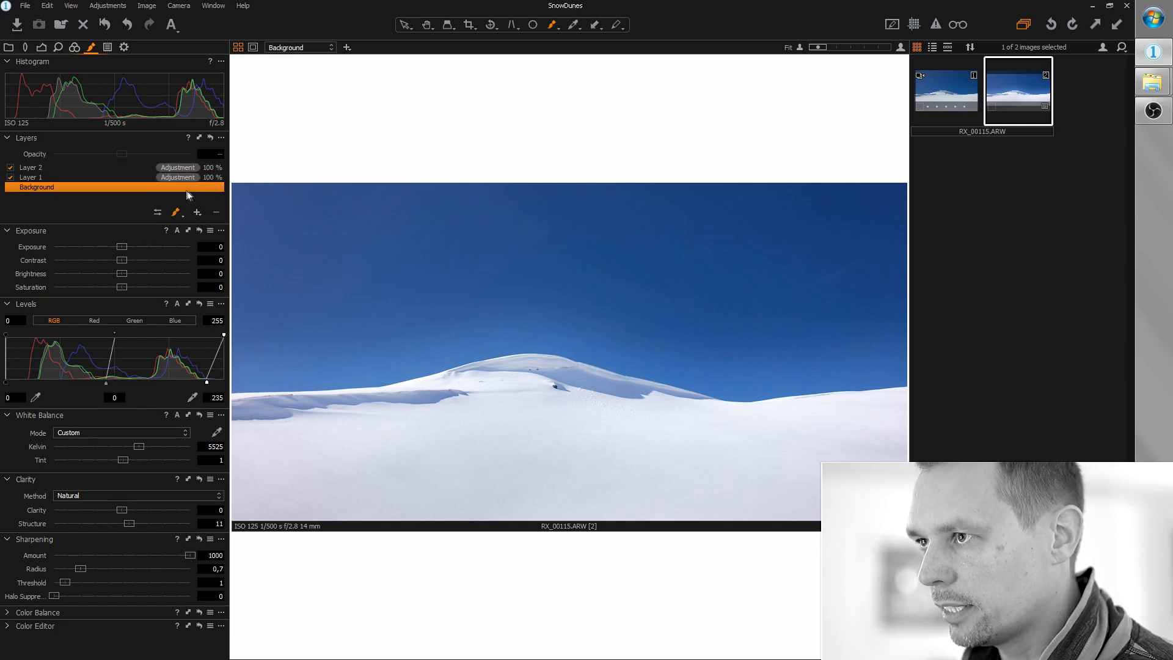
{"action": "left_click", "coordinate": [121, 166]}
{"action": "key", "text": "g"}
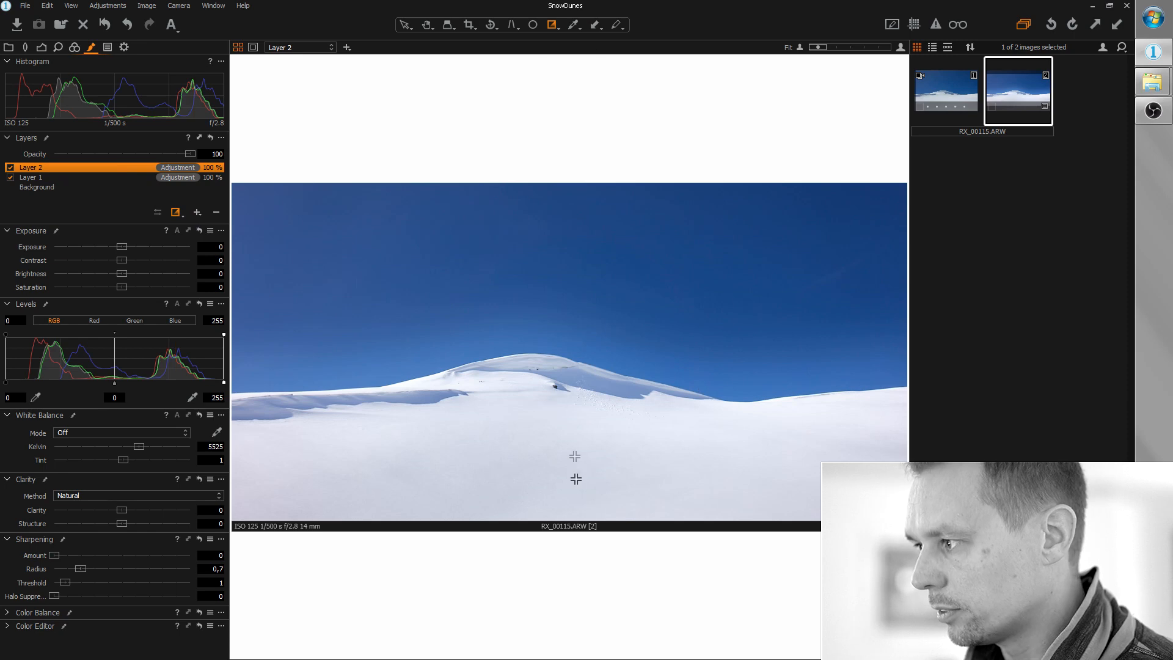
{"action": "left_click_drag", "start_coordinate": [553, 521], "coordinate": [551, 416]}
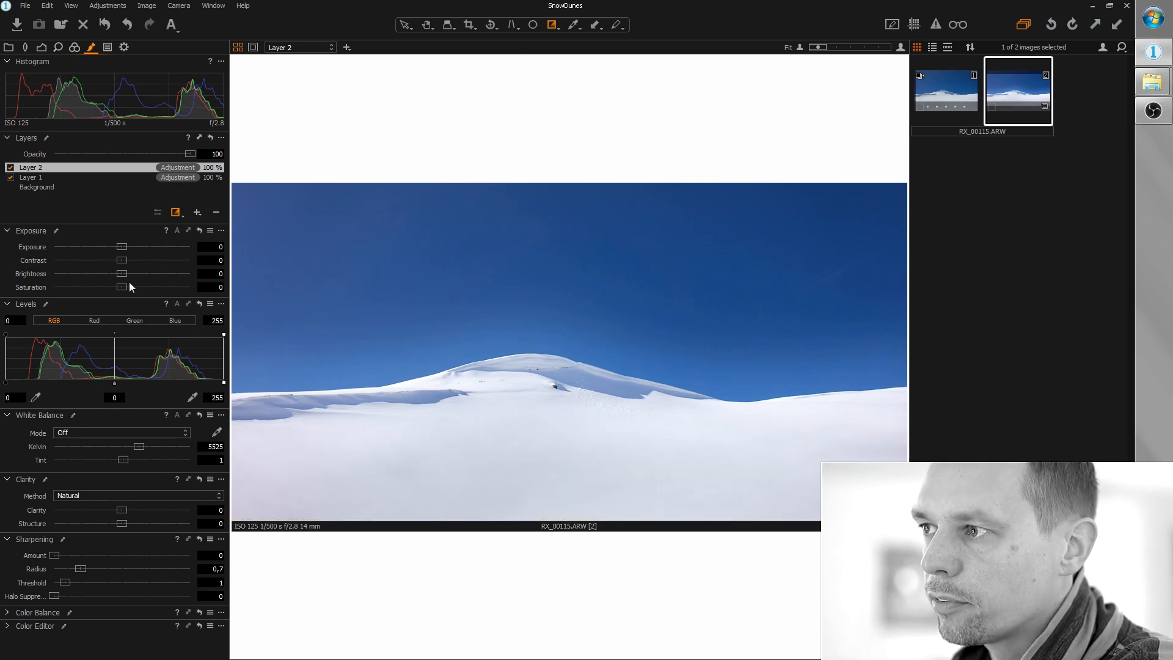
{"action": "left_click_drag", "start_coordinate": [123, 275], "coordinate": [76, 278]}
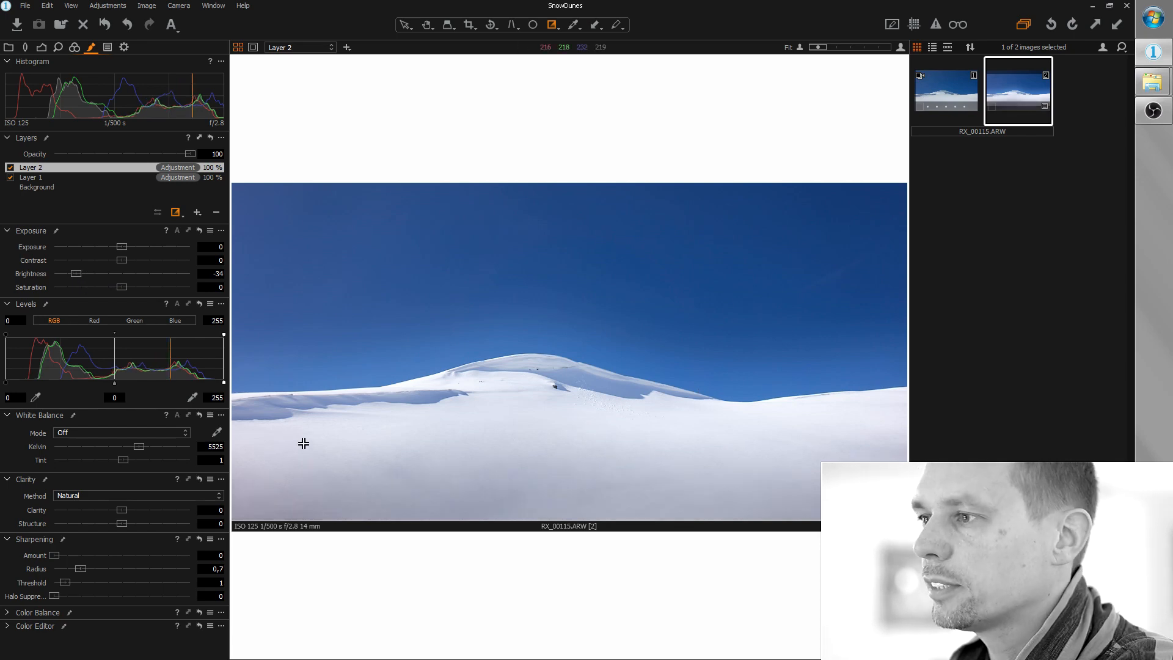
{"action": "left_click_drag", "start_coordinate": [77, 278], "coordinate": [108, 275]}
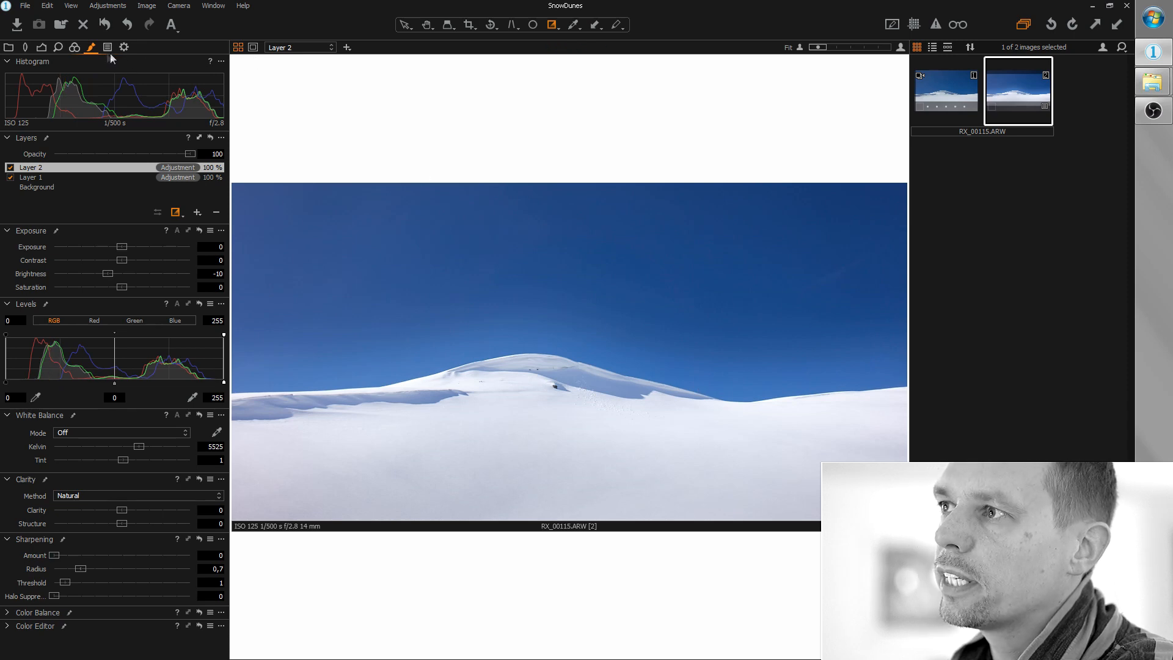
Step: On the Background layer, sample the blue sky above the ridge as the Skin Tone colour range in the Color Editor
{"action": "left_click", "coordinate": [30, 187]}
{"action": "left_click", "coordinate": [74, 47]}
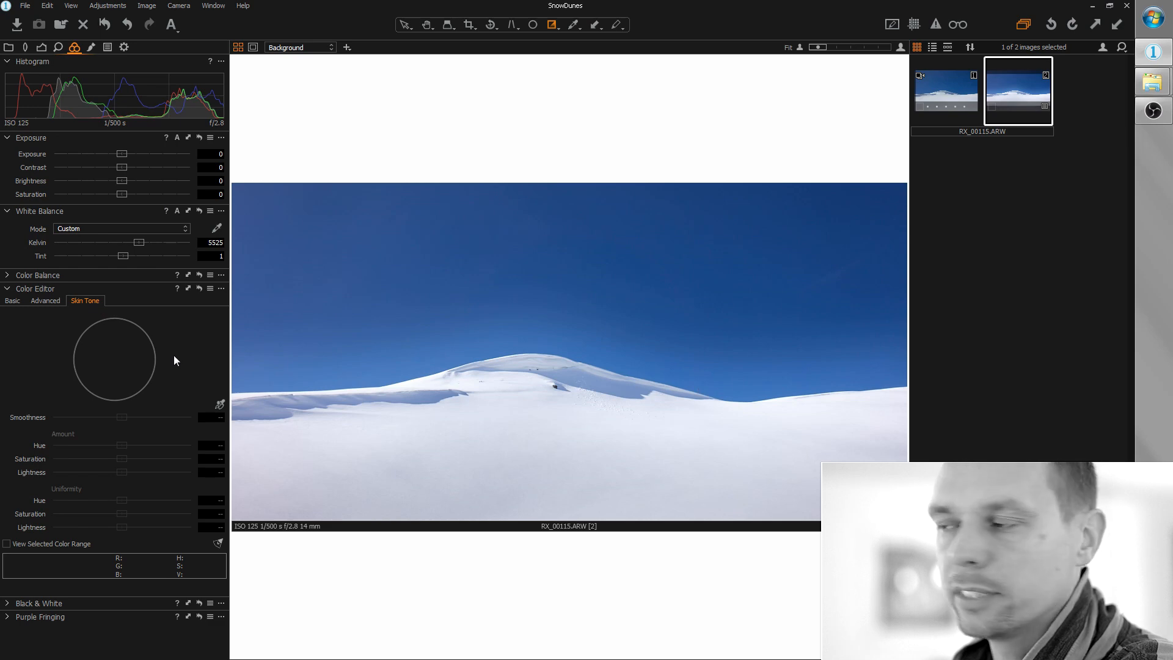
{"action": "left_click", "coordinate": [220, 404]}
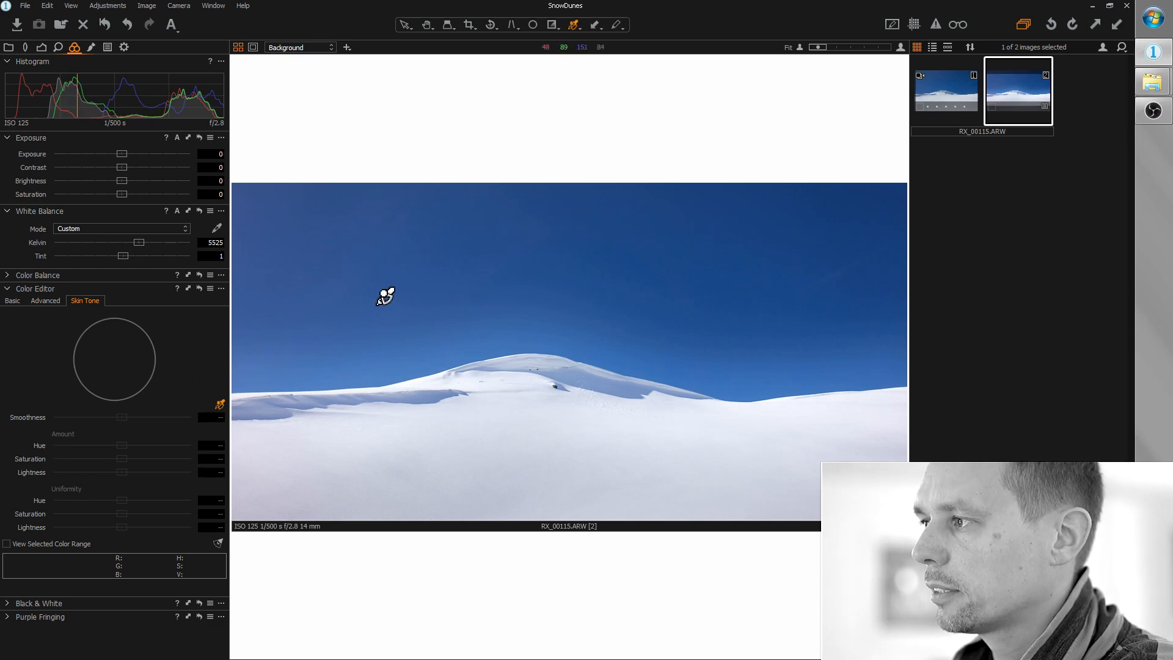
{"action": "left_click", "coordinate": [378, 304]}
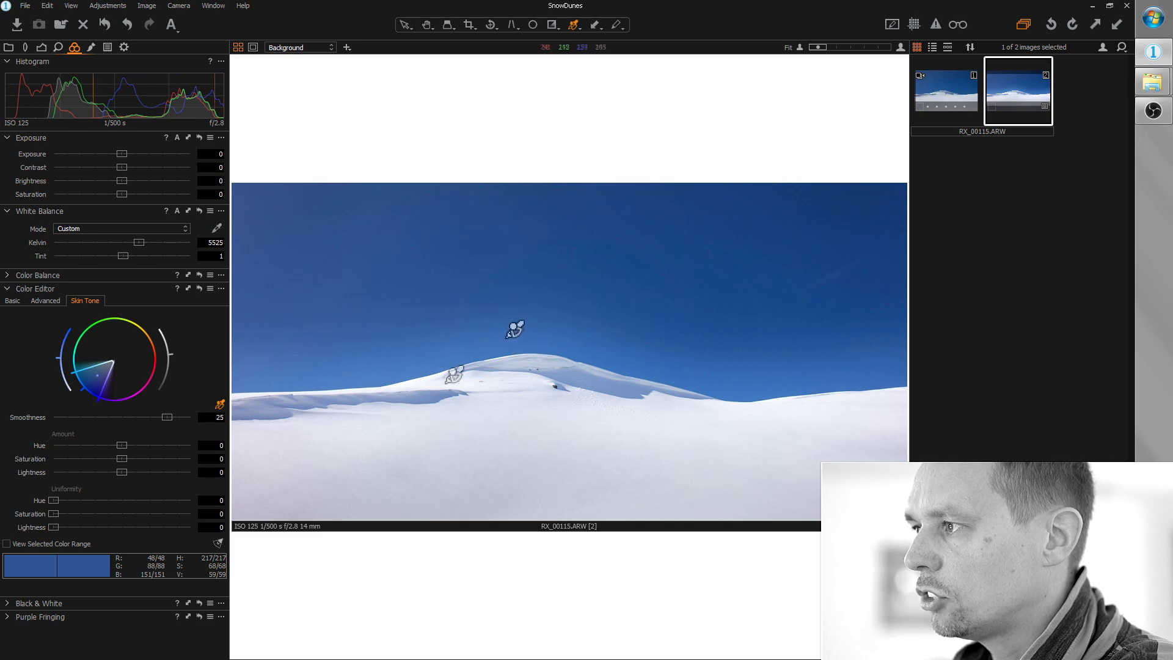
Step: Preview the selected colour range and narrow its inner saturation boundary so that it covers the sky without the snow
{"action": "left_click", "coordinate": [7, 544]}
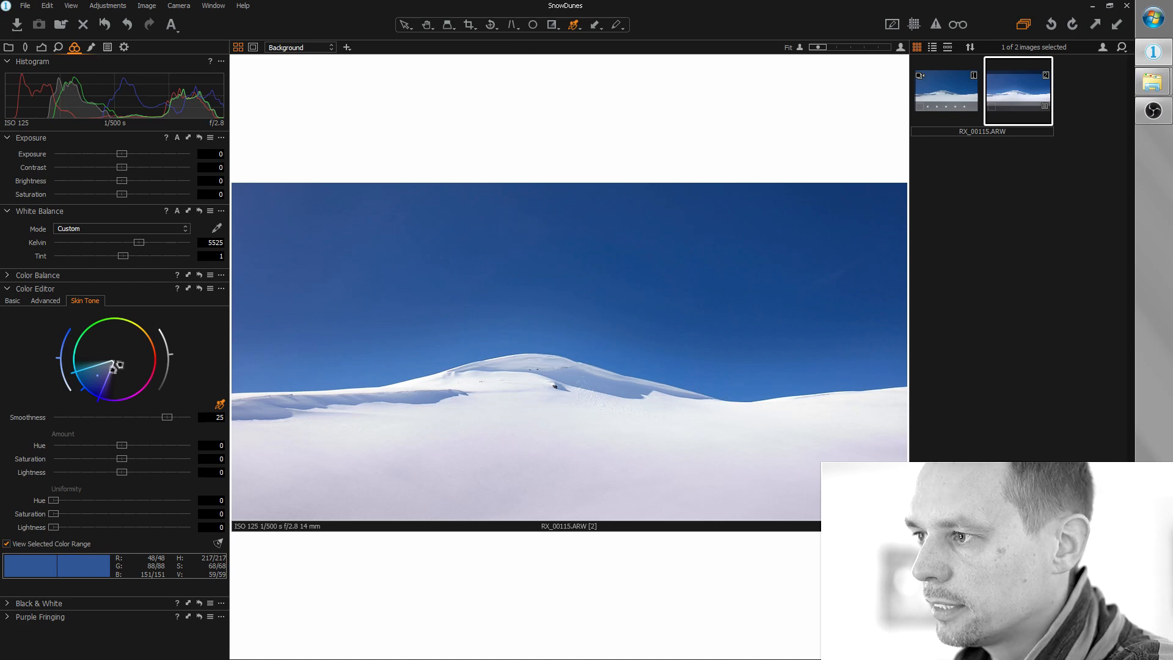
{"action": "left_click_drag", "start_coordinate": [116, 366], "coordinate": [107, 379]}
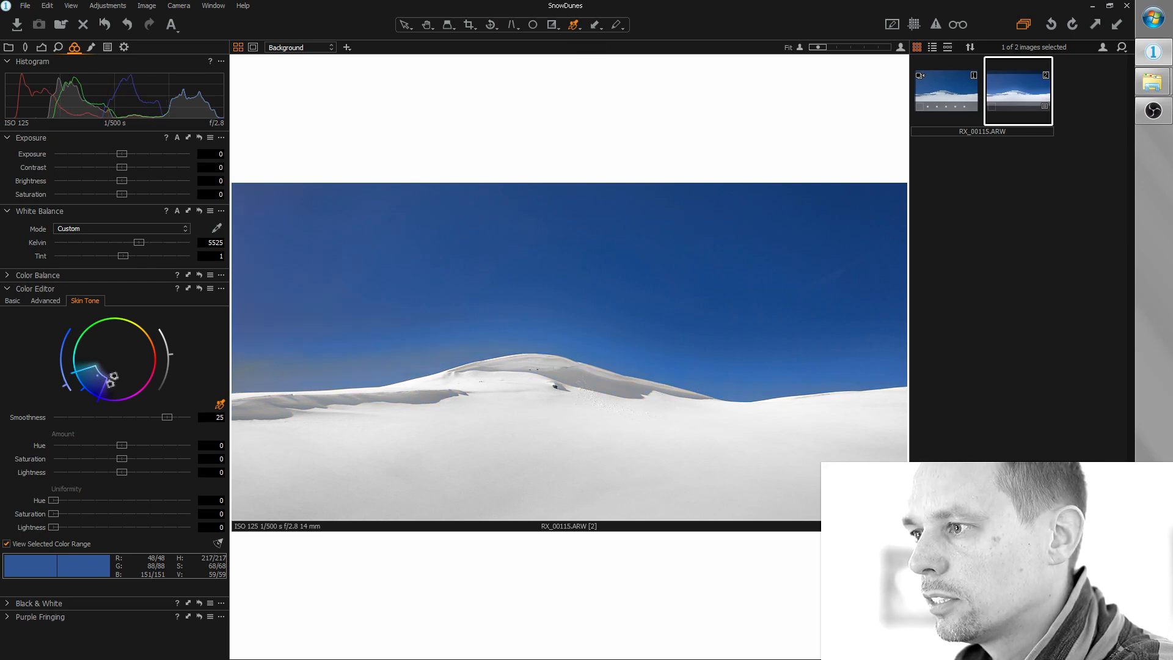
{"action": "left_click_drag", "start_coordinate": [112, 375], "coordinate": [114, 373]}
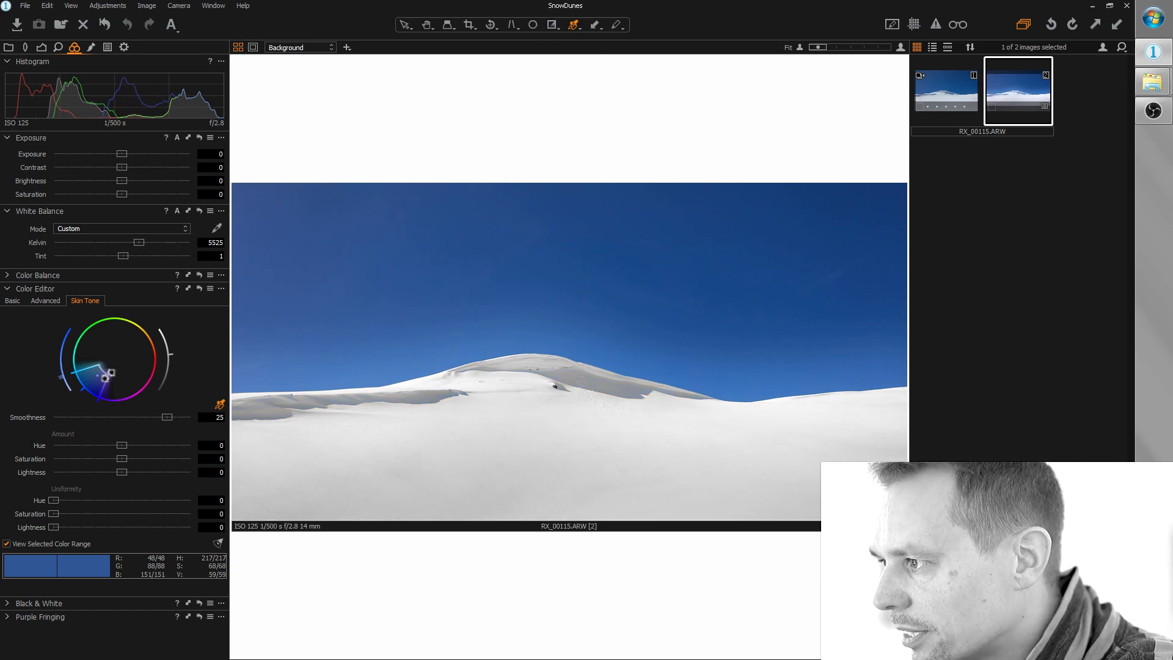
{"action": "left_click_drag", "start_coordinate": [108, 374], "coordinate": [111, 371]}
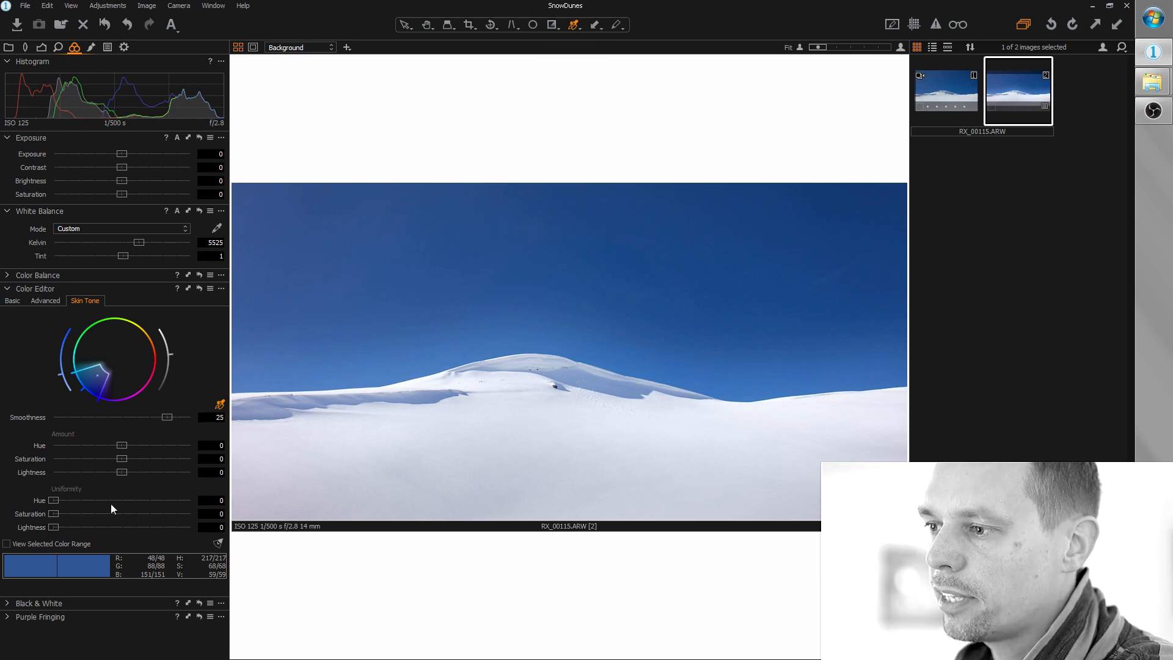
Step: Set the sky colour's Uniformity to 100 for Lightness, Saturation and Hue
{"action": "left_click_drag", "start_coordinate": [54, 526], "coordinate": [285, 520]}
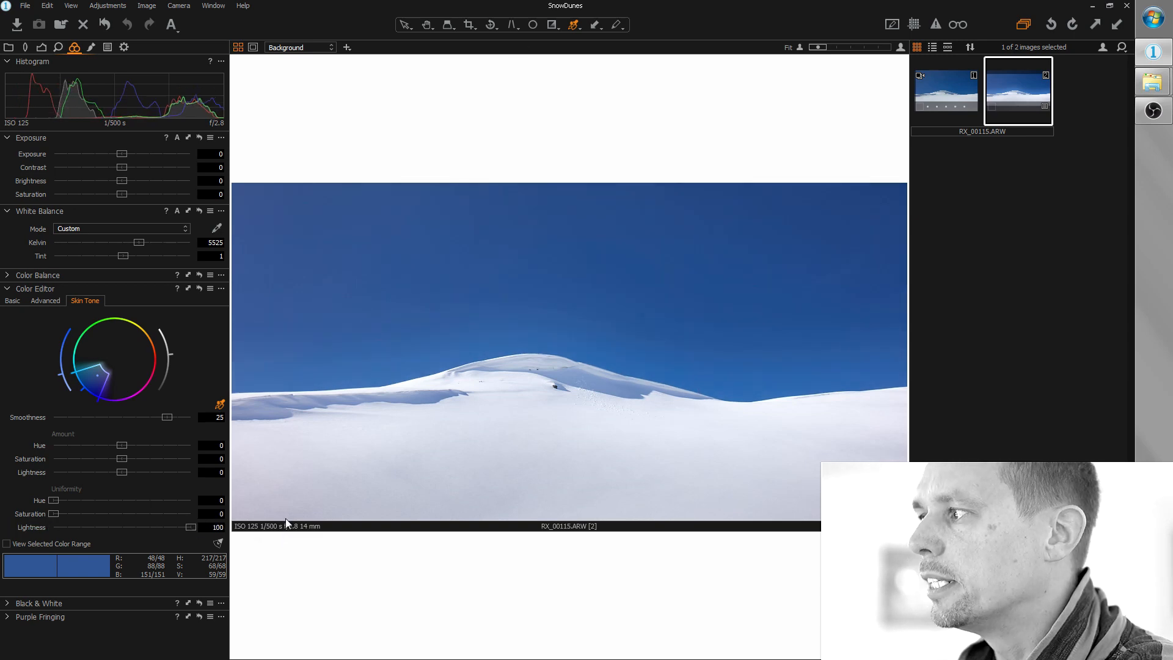
{"action": "left_click_drag", "start_coordinate": [54, 513], "coordinate": [175, 511]}
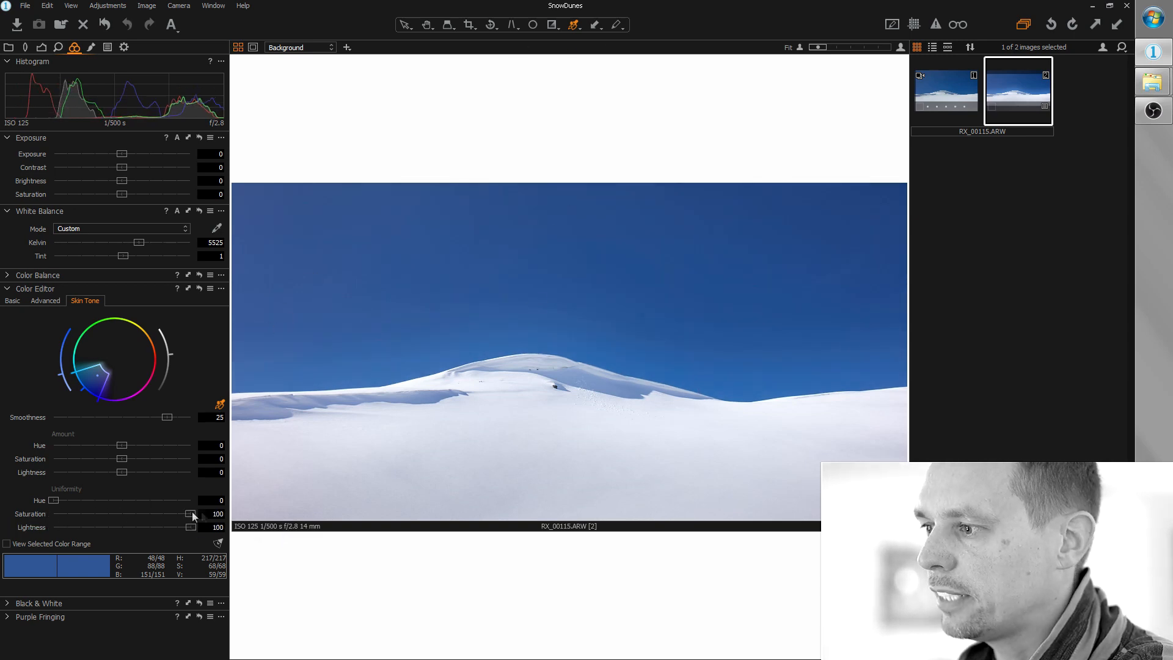
{"action": "left_click_drag", "start_coordinate": [54, 501], "coordinate": [332, 502]}
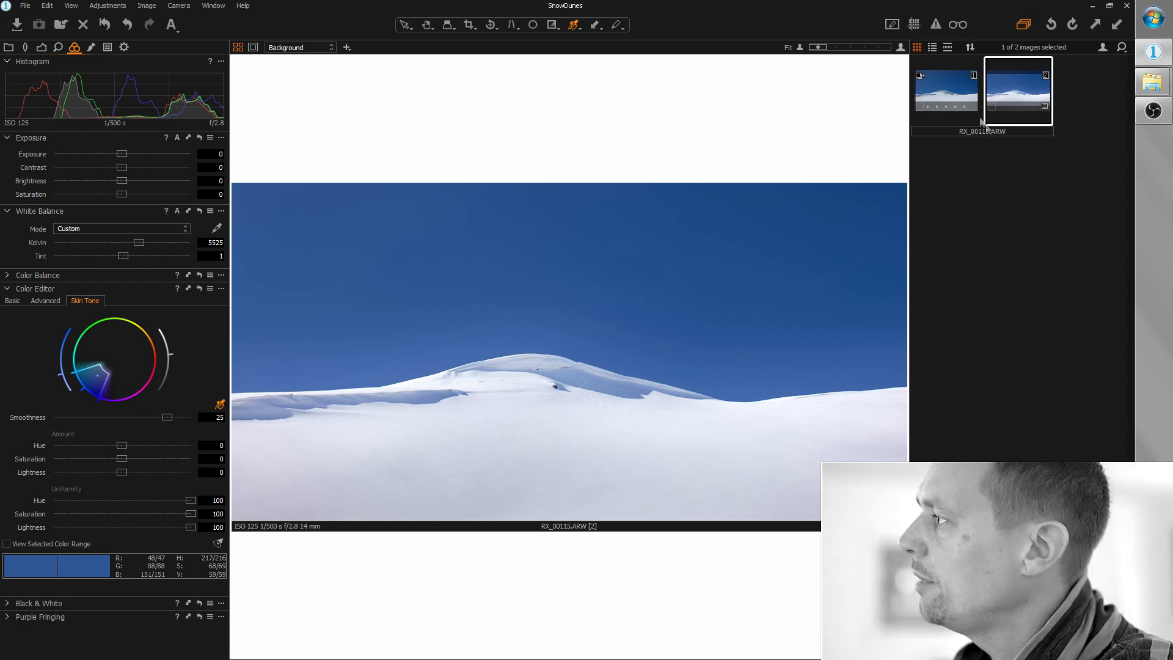
Step: Compare the original variant of the photo with the edited variant
{"action": "left_click", "coordinate": [933, 93]}
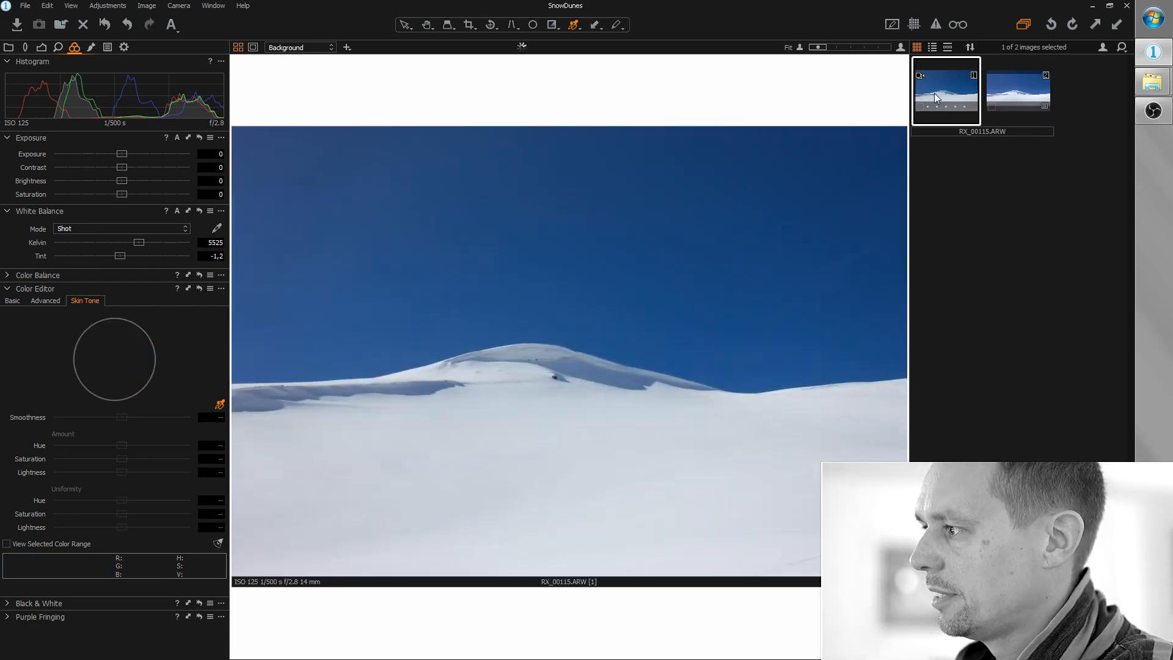
{"action": "left_click", "coordinate": [1025, 98]}
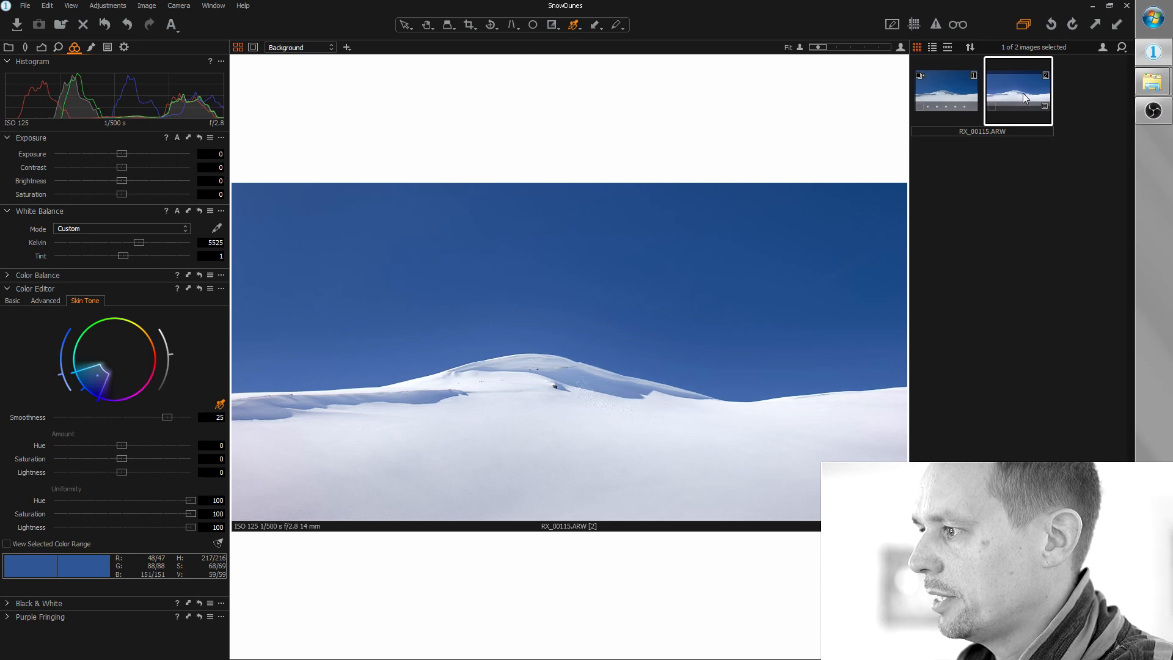
{"action": "left_click", "coordinate": [963, 95]}
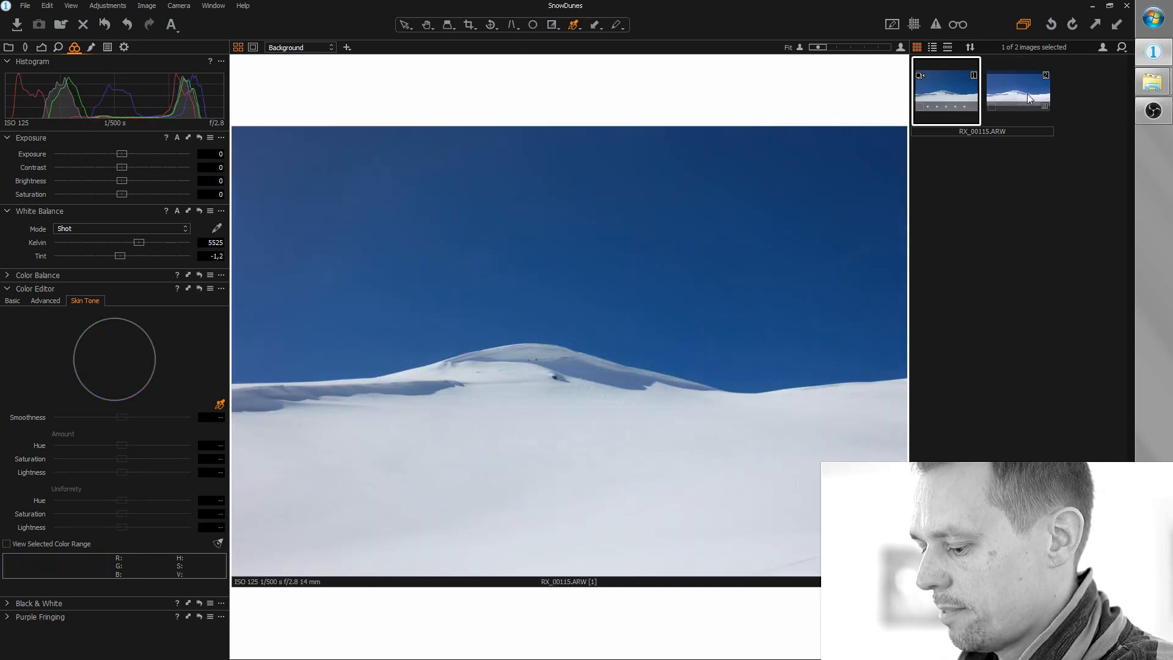
{"action": "left_click", "coordinate": [1028, 98]}
{"action": "left_click", "coordinate": [957, 97]}
{"action": "left_click", "coordinate": [1028, 98]}
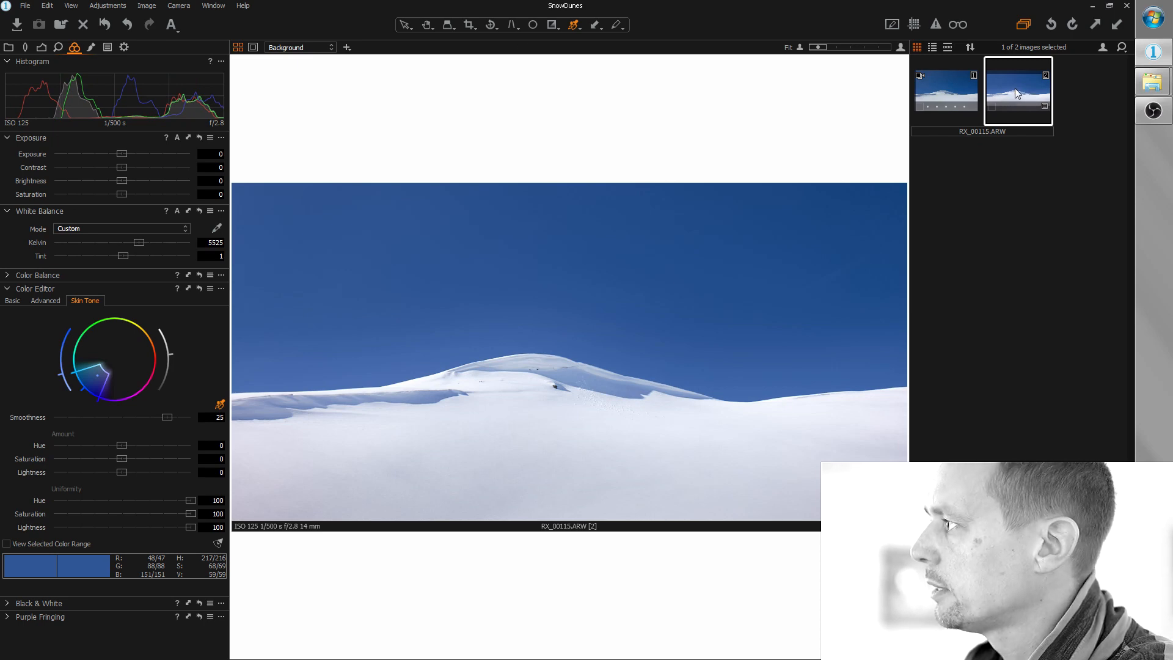
Step: Clone the edited variant, try a Saturation of -100 on the copy and reset it to 0
{"action": "right_click", "coordinate": [1016, 93]}
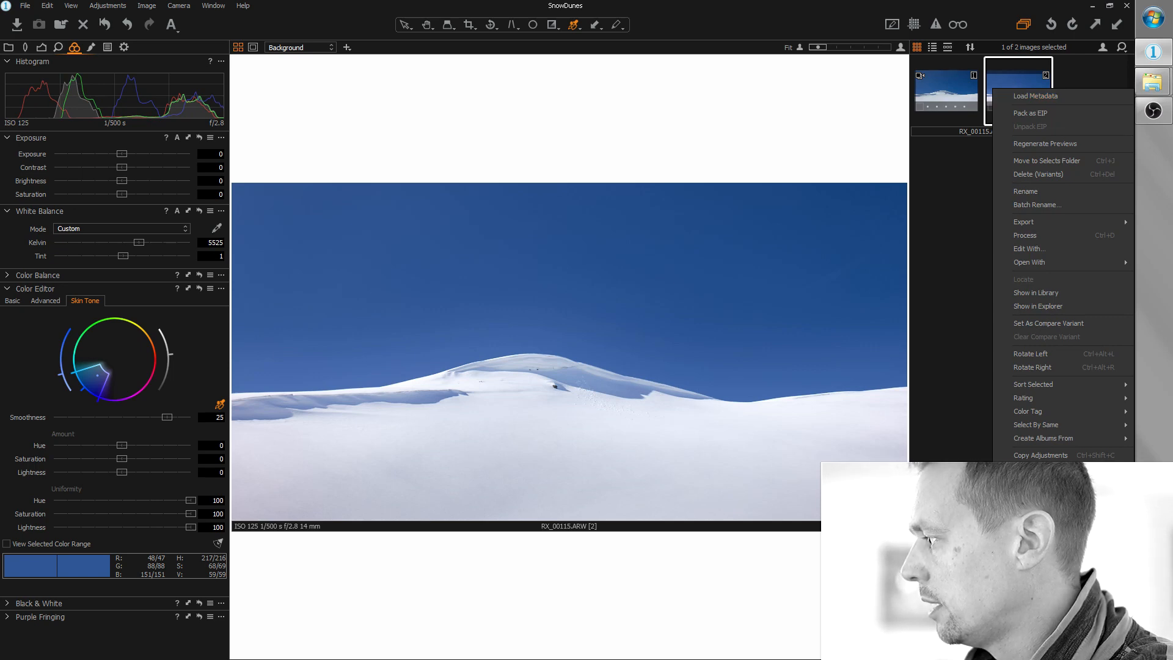
{"action": "left_click", "coordinate": [1040, 513]}
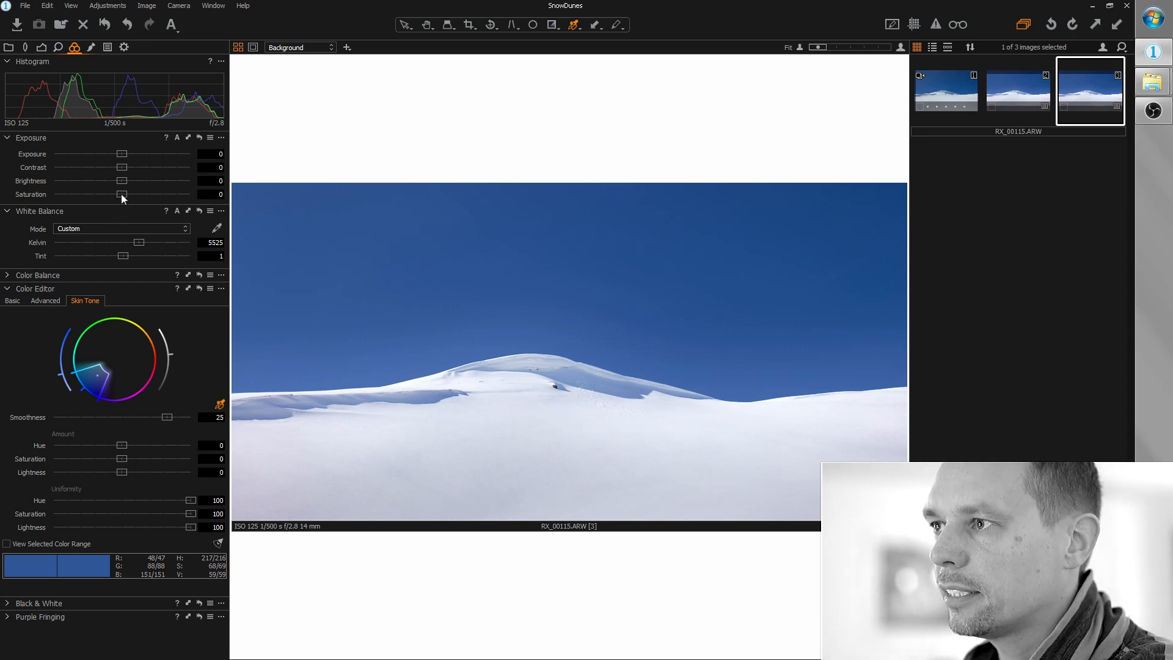
{"action": "left_click_drag", "start_coordinate": [121, 193], "coordinate": [31, 193]}
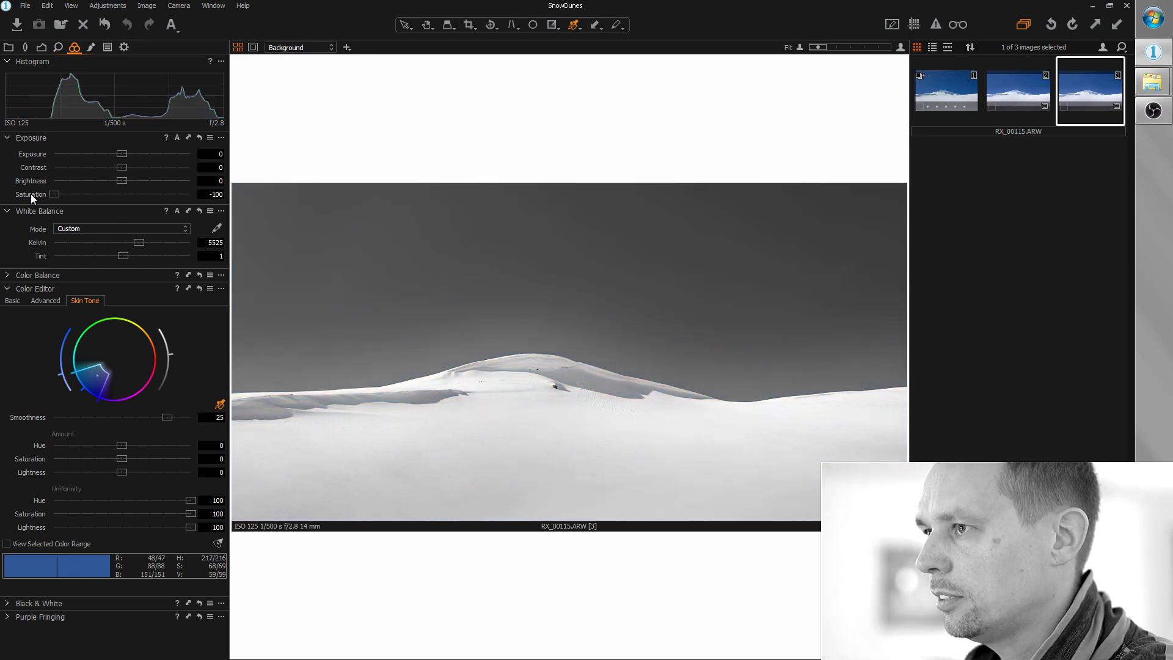
{"action": "double_click", "coordinate": [50, 194]}
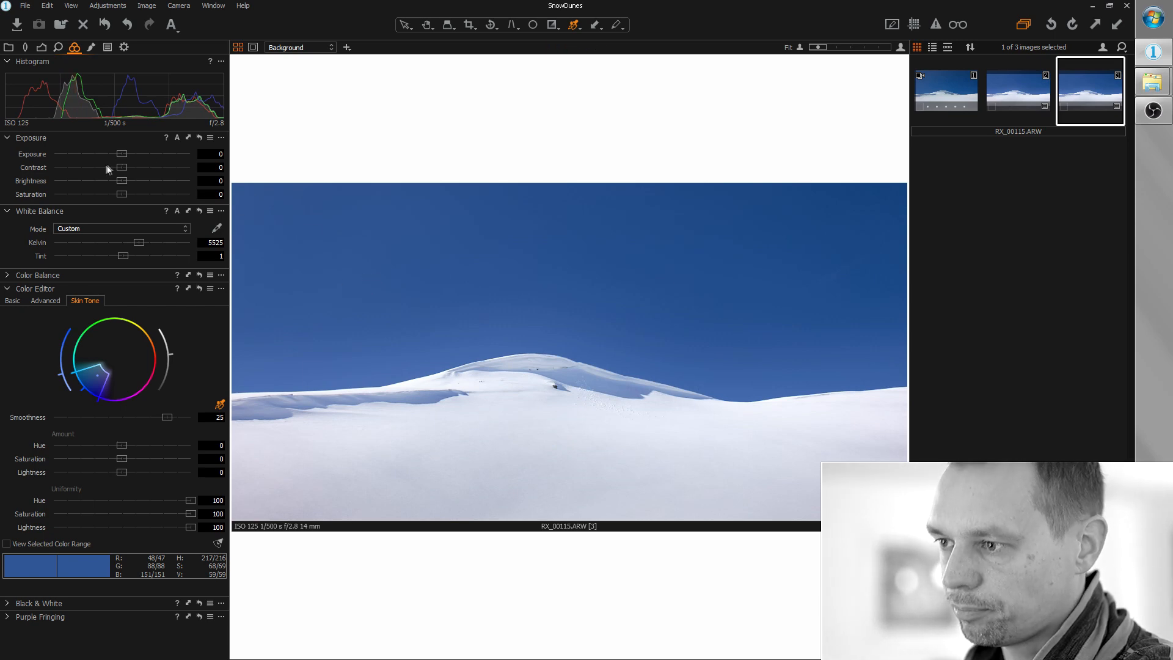
Step: Enable the Black & White conversion on the cloned variant and set its colour sensitivity to Cyan -13 and Blue -12
{"action": "left_click", "coordinate": [7, 605]}
{"action": "left_click", "coordinate": [58, 525]}
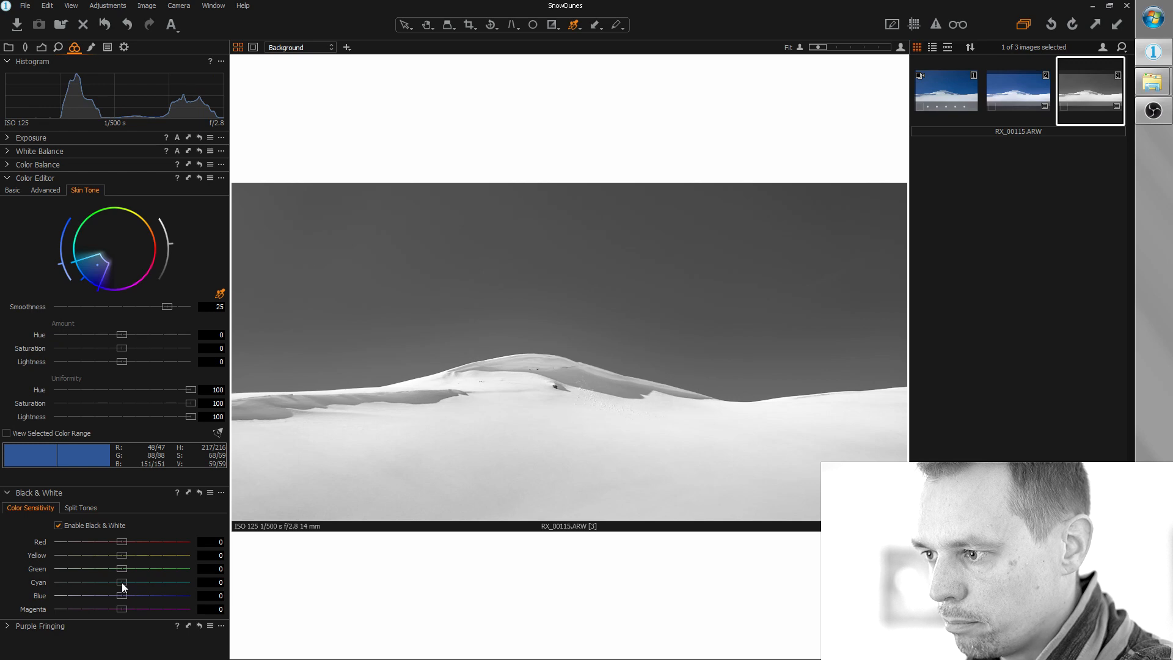
{"action": "mouse_move", "coordinate": [118, 583]}
{"action": "left_mouse_down"}
{"action": "mouse_move", "coordinate": [103, 584]}
{"action": "mouse_move", "coordinate": [115, 585]}
{"action": "left_mouse_up"}
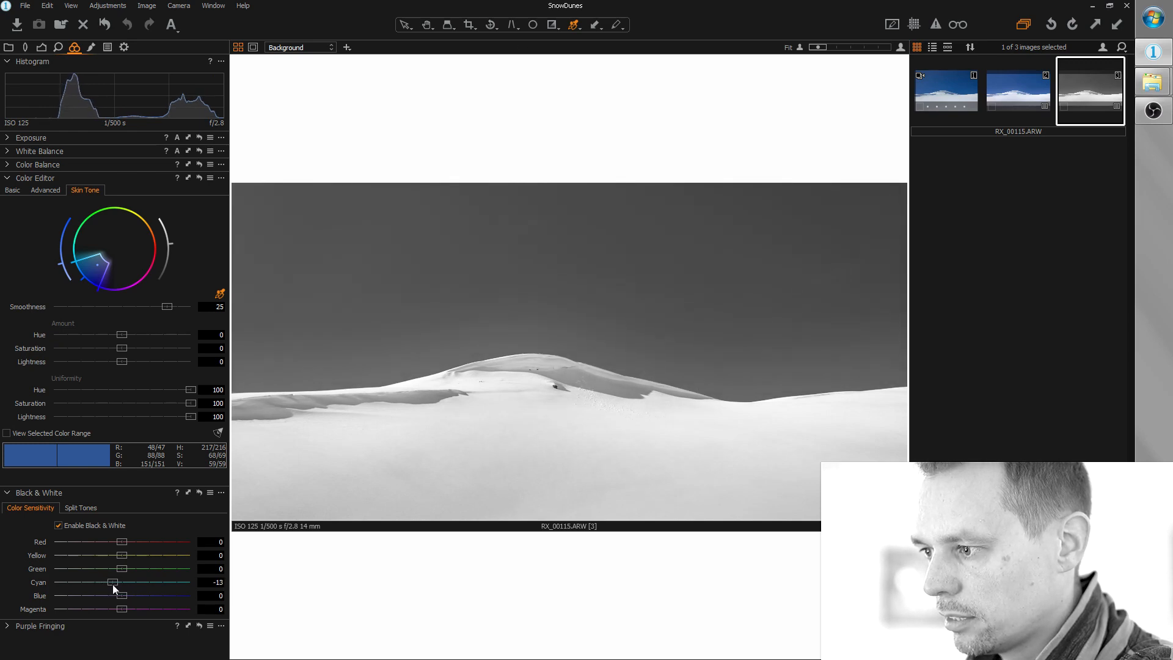
{"action": "left_click_drag", "start_coordinate": [109, 595], "coordinate": [114, 594]}
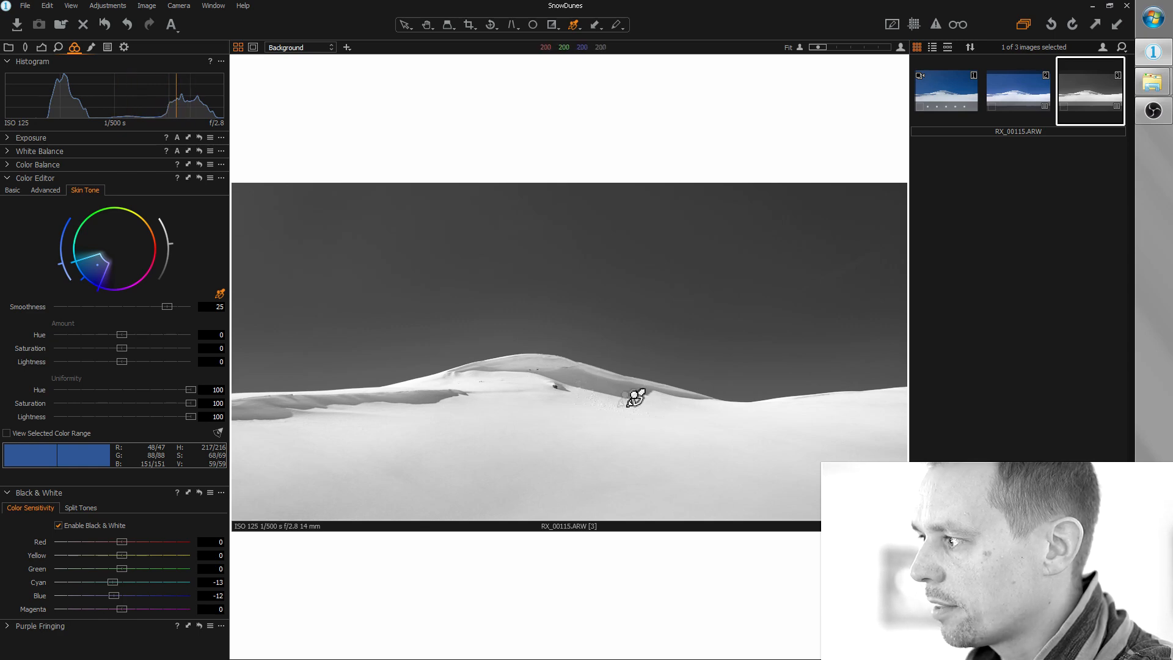
Step: Add two more adjustment layers to the black-and-white variant and rename them H and S
{"action": "left_click", "coordinate": [92, 46]}
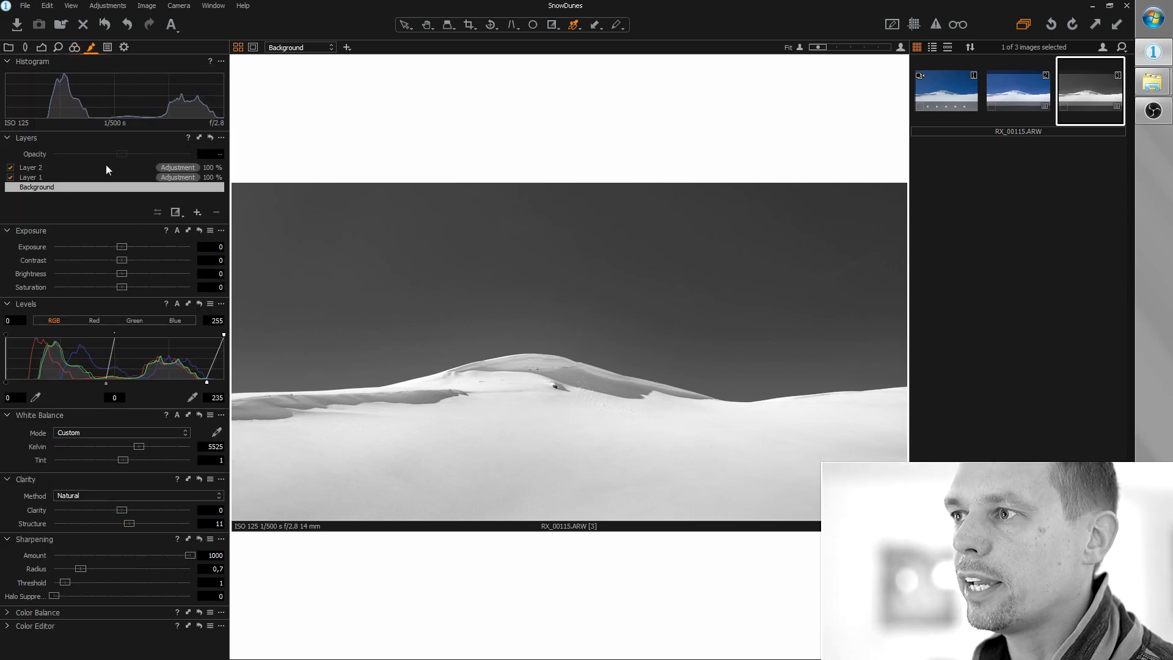
{"action": "left_click", "coordinate": [198, 213]}
{"action": "left_click", "coordinate": [197, 212]}
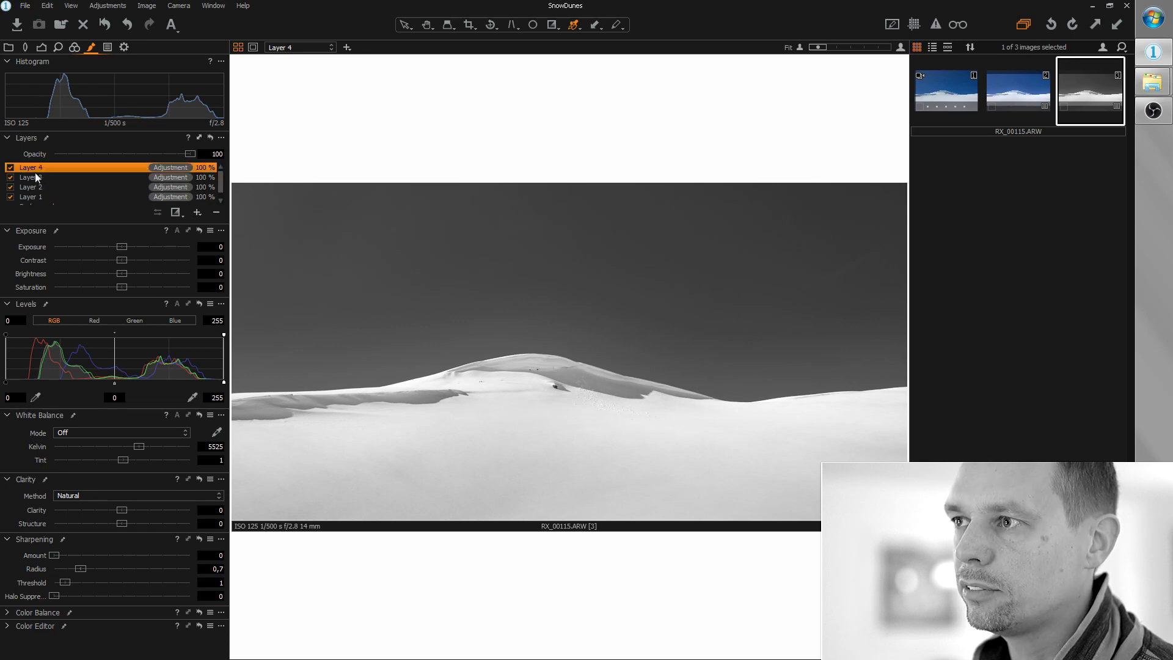
{"action": "double_click", "coordinate": [36, 177]}
{"action": "double_click", "coordinate": [36, 168]}
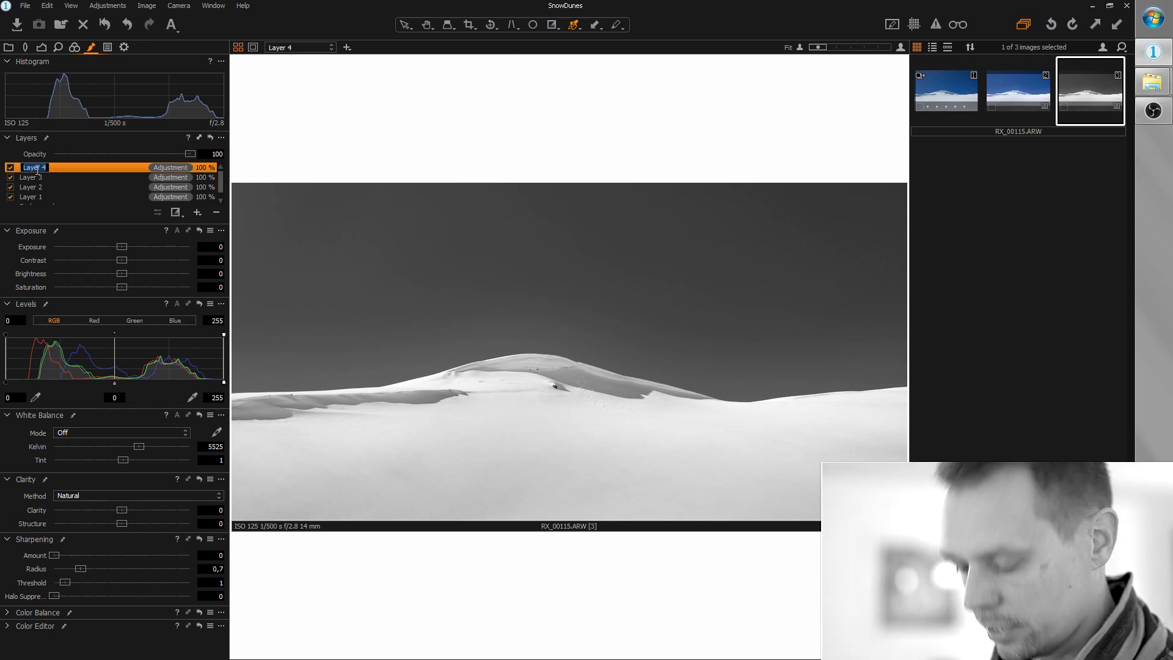
{"action": "type", "text": "B"}
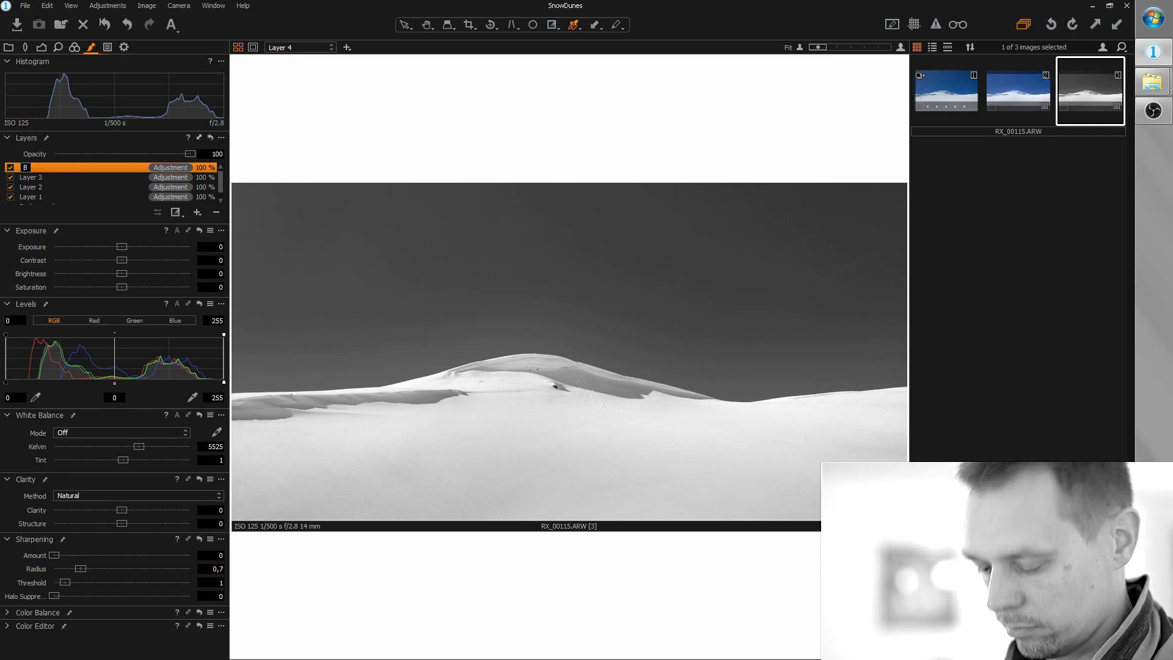
{"action": "double_click", "coordinate": [31, 177]}
{"action": "type", "text": "S"}
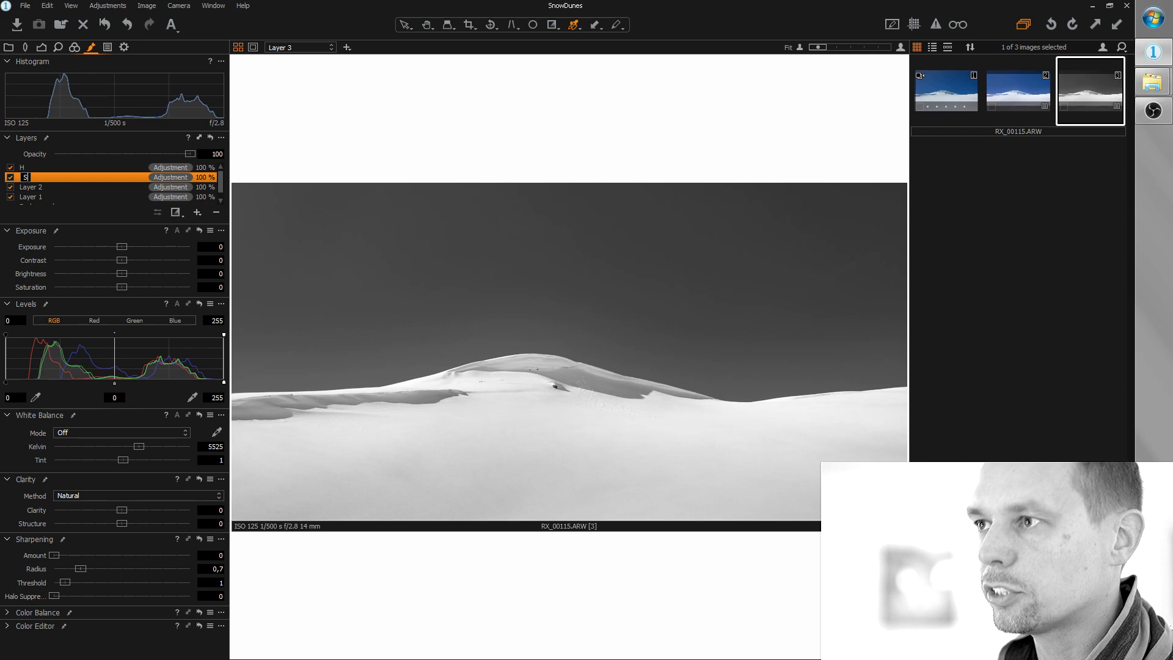
Step: Set the Brightness of adjustment layer H to 20
{"action": "left_click", "coordinate": [29, 166]}
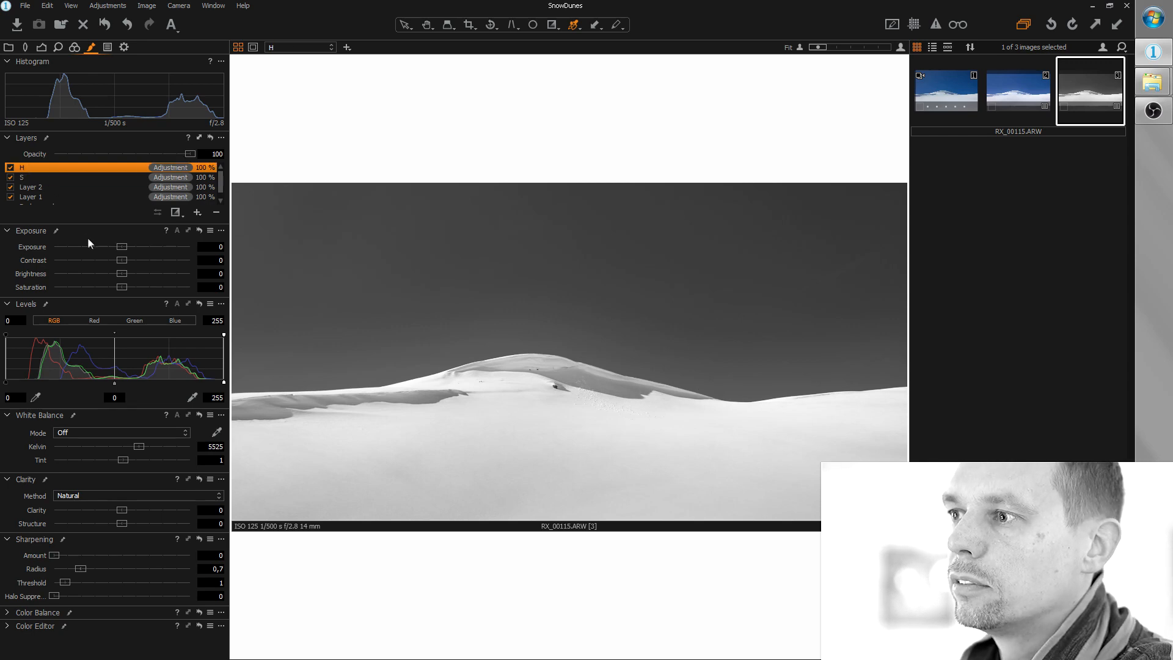
{"action": "left_click_drag", "start_coordinate": [121, 279], "coordinate": [151, 278]}
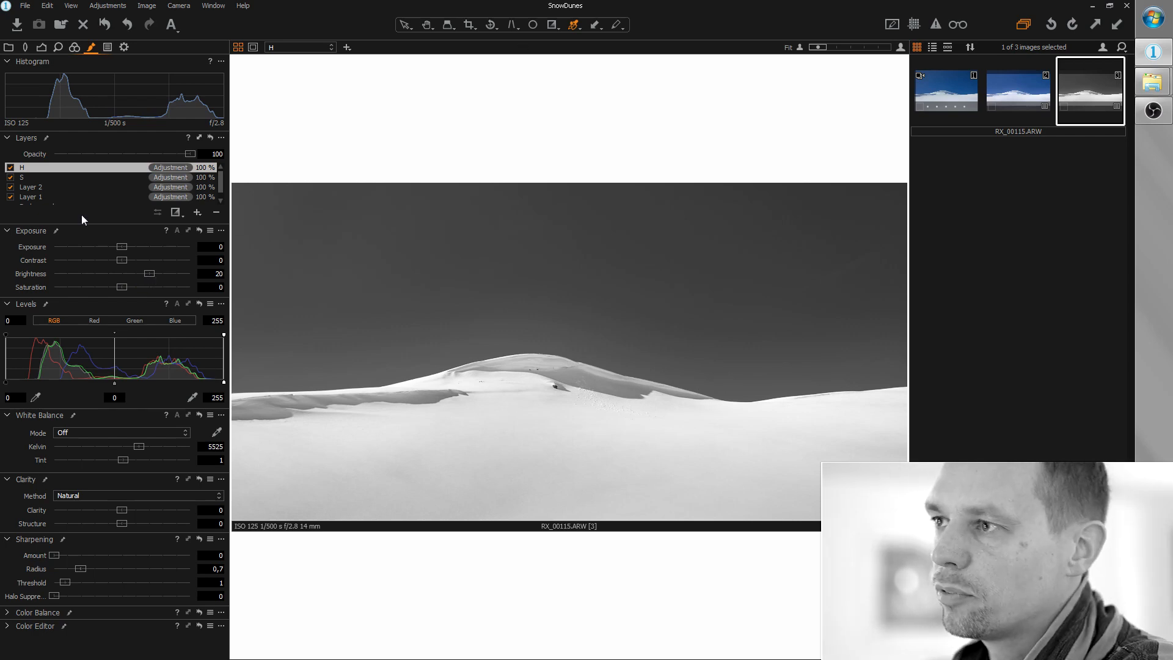
Step: Set the Brightness of adjustment layer S to -20 and check its setting against layer H
{"action": "left_click", "coordinate": [67, 177]}
{"action": "left_click_drag", "start_coordinate": [121, 273], "coordinate": [96, 278]}
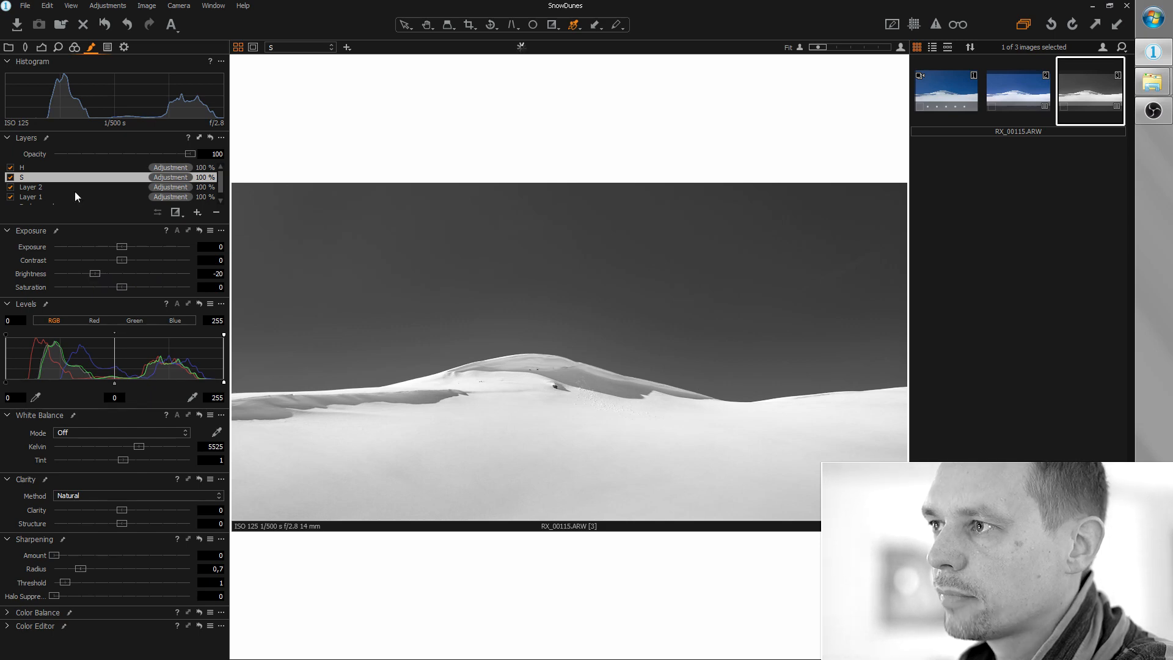
{"action": "left_click", "coordinate": [76, 169]}
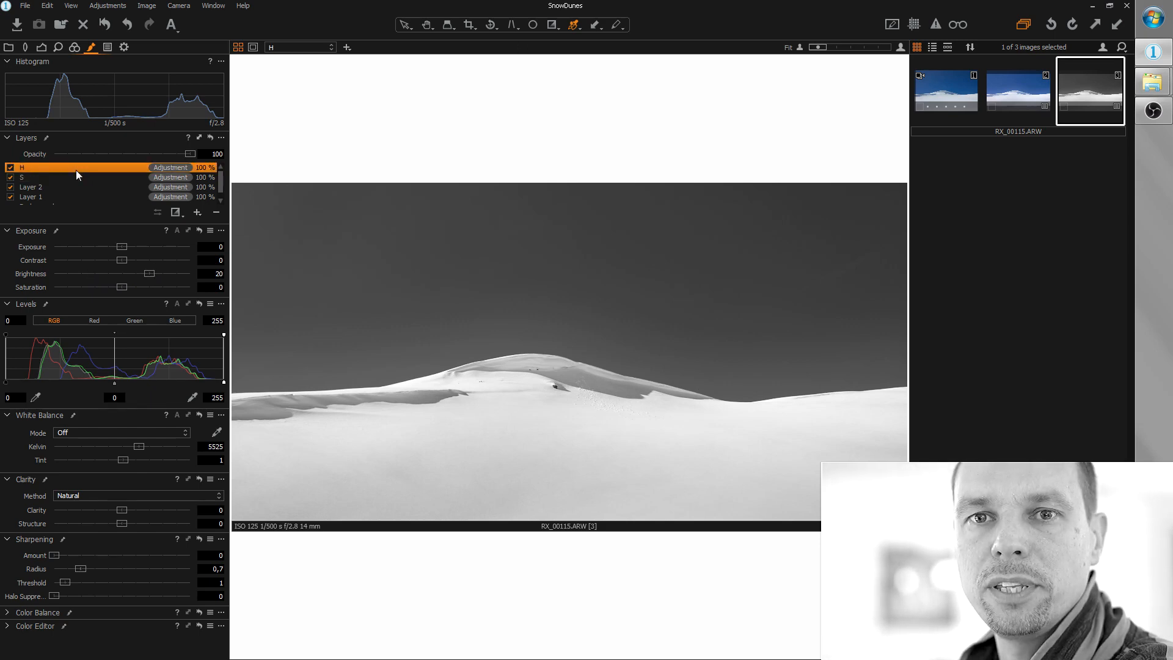
{"action": "left_click", "coordinate": [77, 178]}
{"action": "left_click", "coordinate": [79, 170]}
{"action": "left_click", "coordinate": [80, 176]}
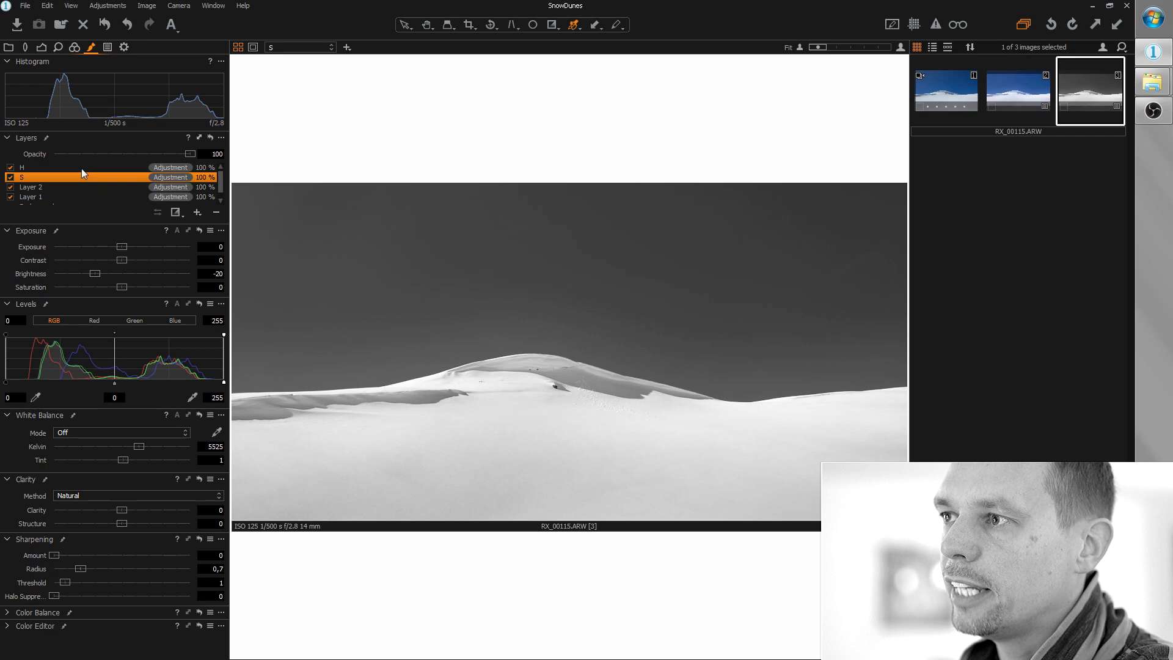
Step: Activate the mask brush for adjustment layer H and reduce its size to about 115
{"action": "left_click", "coordinate": [82, 169]}
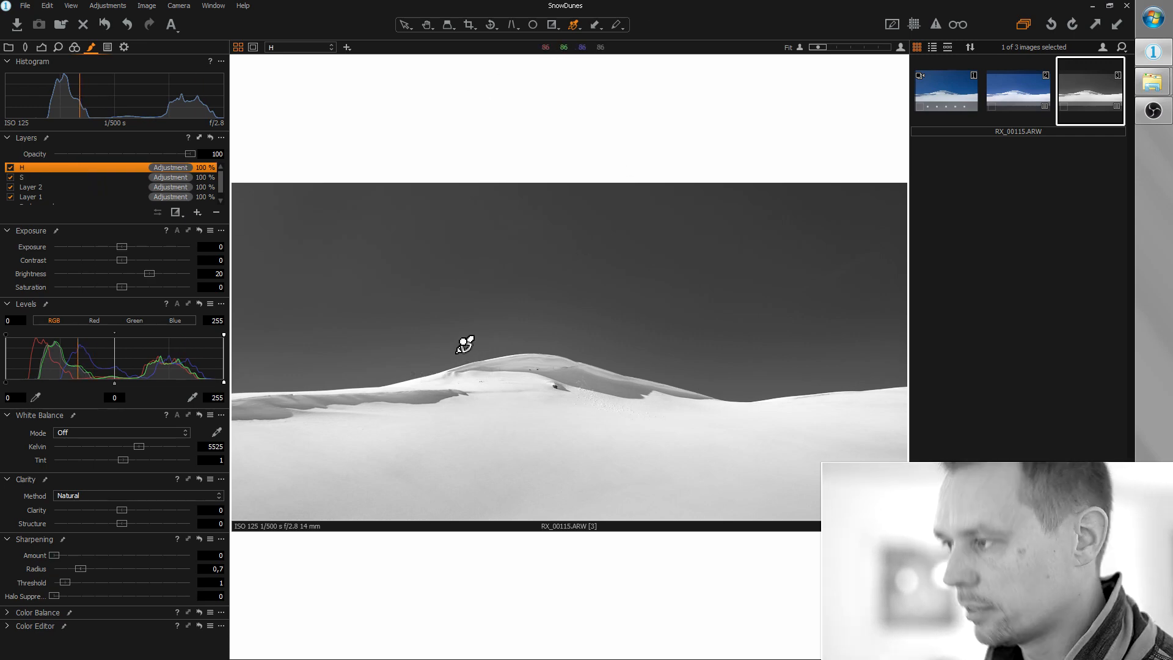
{"action": "key", "text": "b"}
{"action": "right_click", "coordinate": [382, 245]}
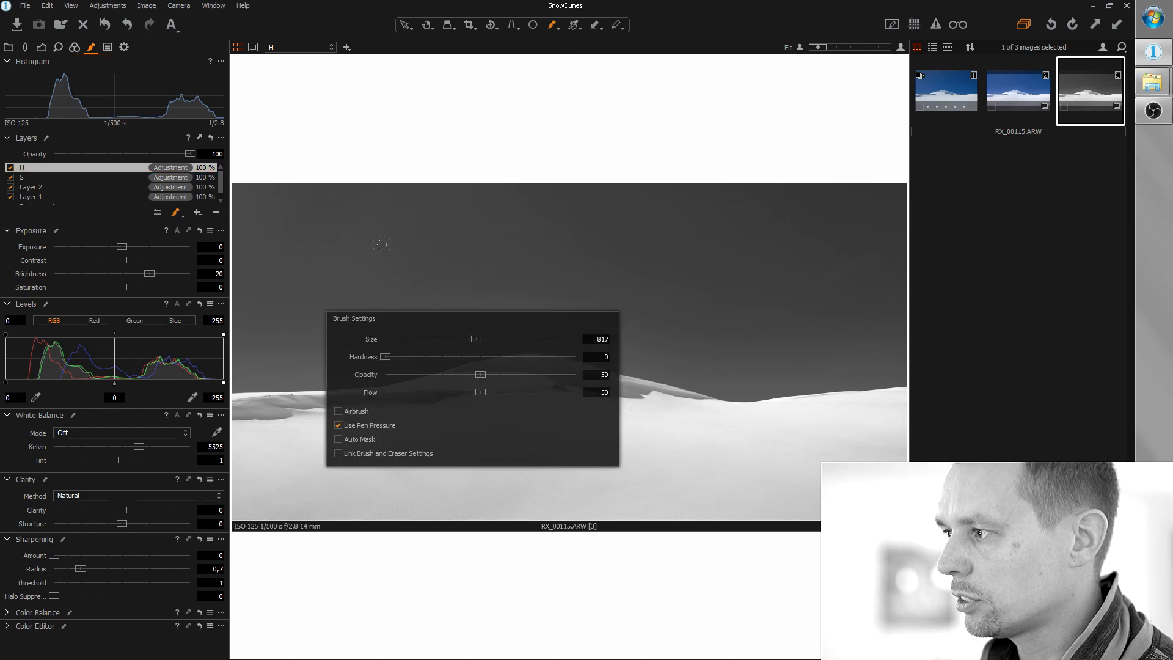
{"action": "left_click_drag", "start_coordinate": [440, 339], "coordinate": [420, 331]}
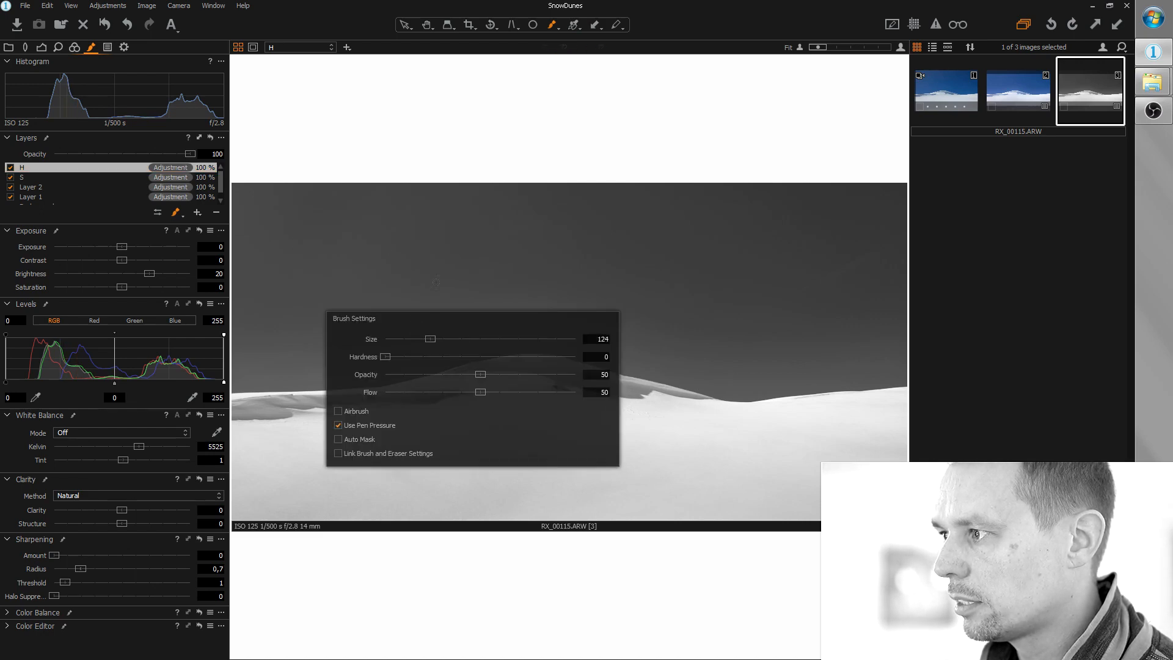
{"action": "left_click", "coordinate": [462, 234]}
{"action": "right_click", "coordinate": [444, 354]}
{"action": "left_click_drag", "start_coordinate": [453, 367], "coordinate": [443, 358]}
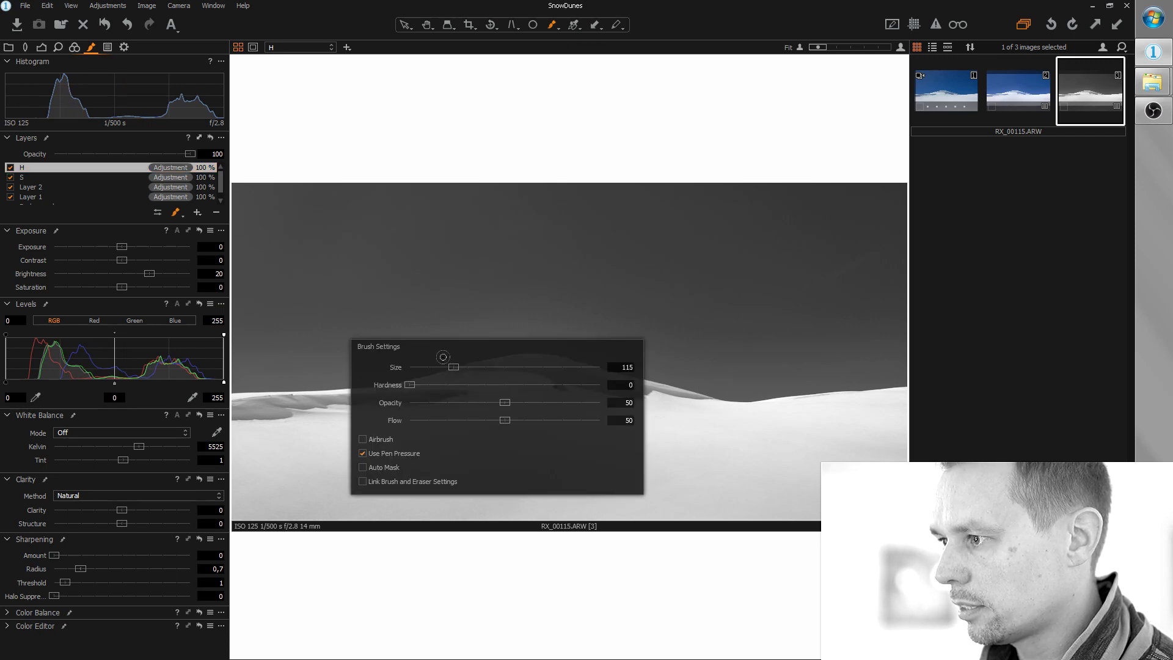
Step: Brush layer H's mask over the bright crest and sunlit edges of the dune, adjusting the brush size as needed
{"action": "left_click", "coordinate": [449, 275]}
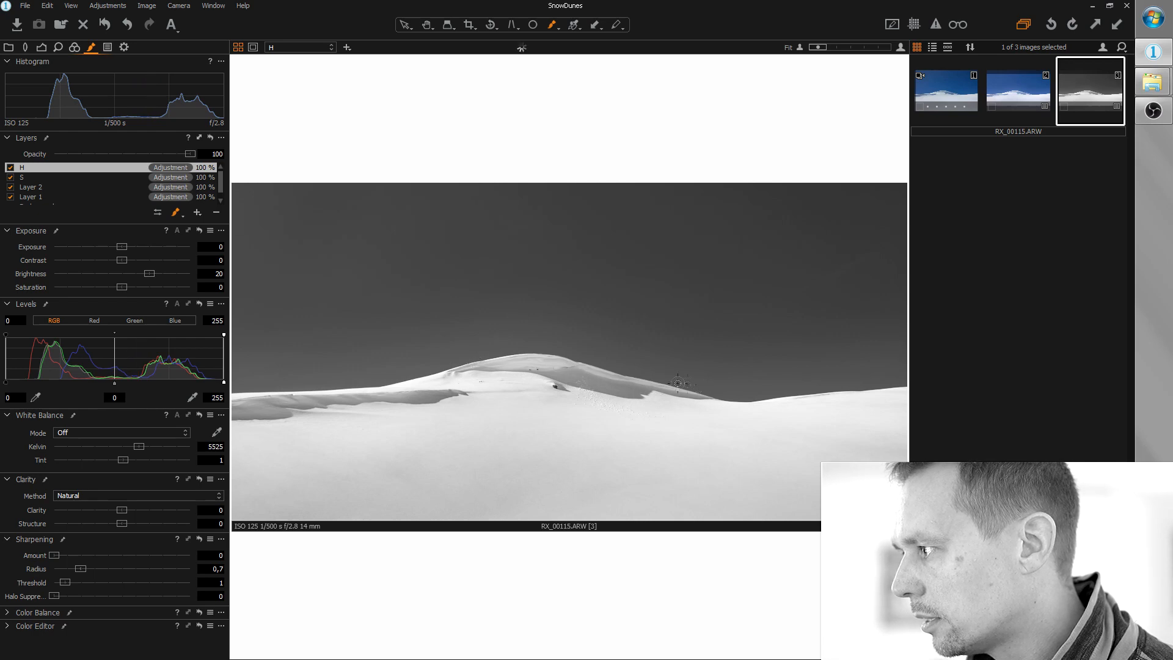
{"action": "right_click", "coordinate": [605, 370]}
{"action": "left_click_drag", "start_coordinate": [614, 381], "coordinate": [604, 375]}
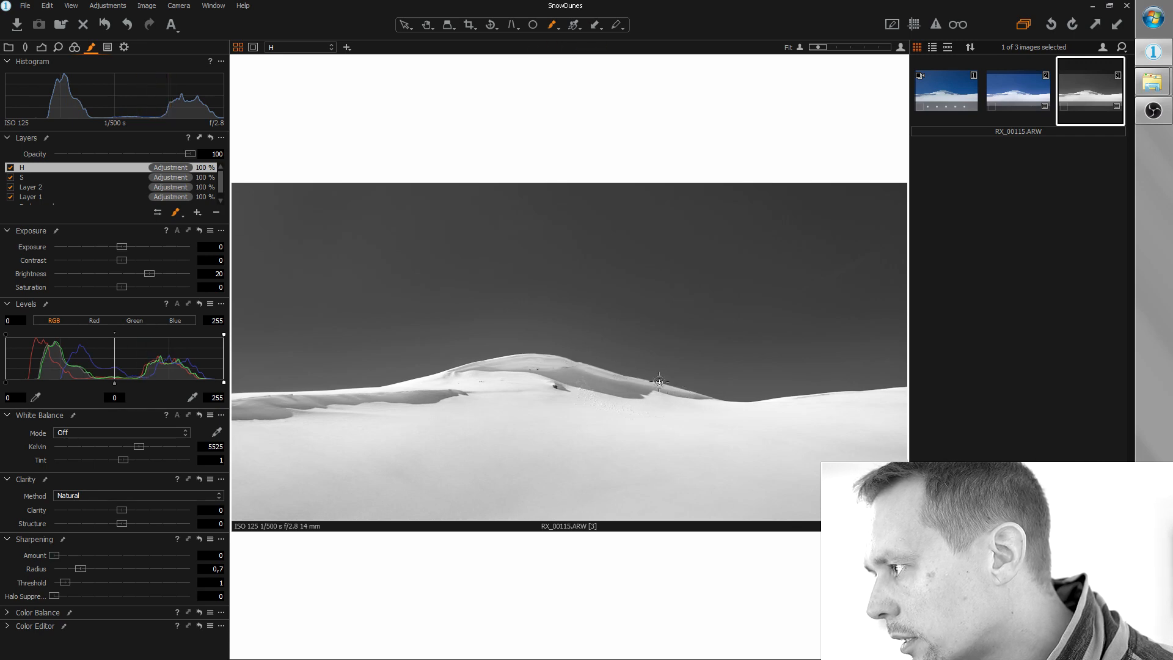
{"action": "right_click", "coordinate": [513, 357]}
{"action": "left_click_drag", "start_coordinate": [510, 357], "coordinate": [511, 355]}
{"action": "left_click", "coordinate": [532, 259]}
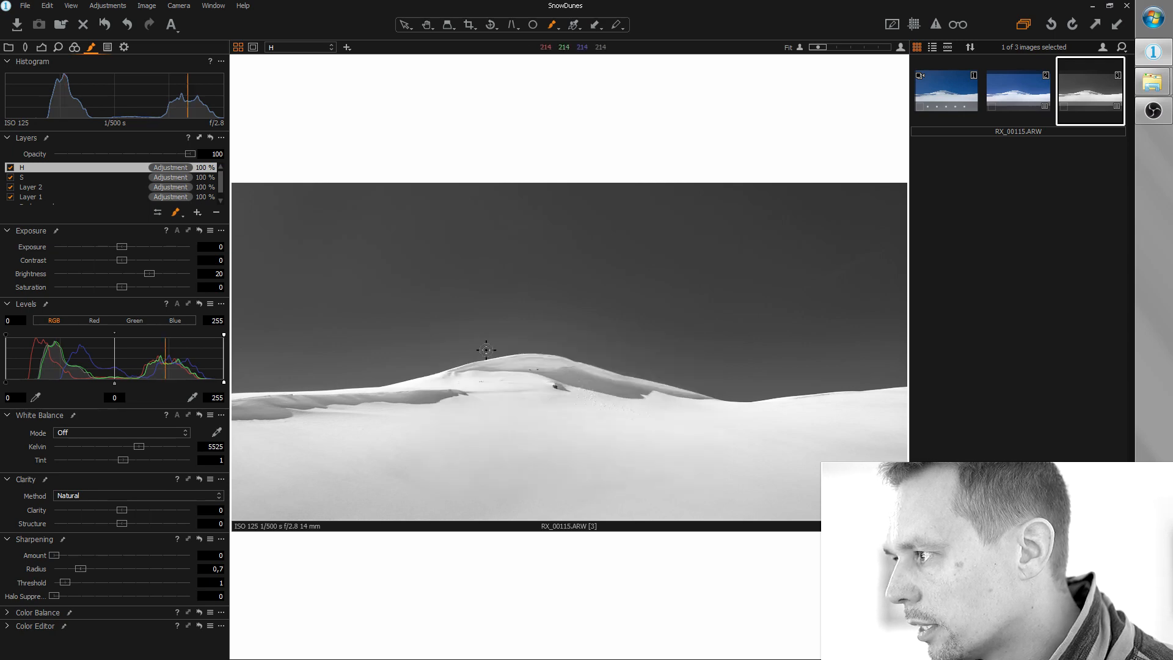
Step: Brush layer S's mask over the shaded drift and the dune's shaded flank with brush sizes 138 and 84, and preview the unadjusted image
{"action": "left_click", "coordinate": [56, 178]}
{"action": "mouse_move", "coordinate": [236, 402]}
{"action": "left_mouse_down"}
{"action": "mouse_move", "coordinate": [435, 387]}
{"action": "mouse_move", "coordinate": [227, 405]}
{"action": "mouse_move", "coordinate": [436, 388]}
{"action": "left_mouse_up"}
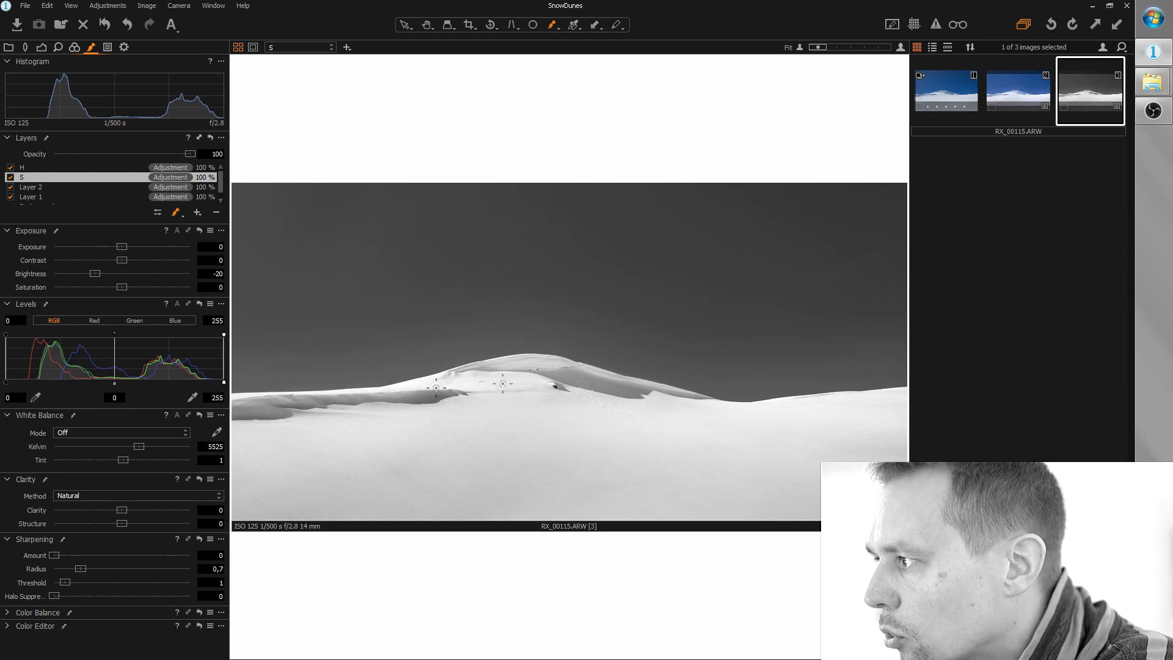
{"action": "right_click", "coordinate": [556, 369]}
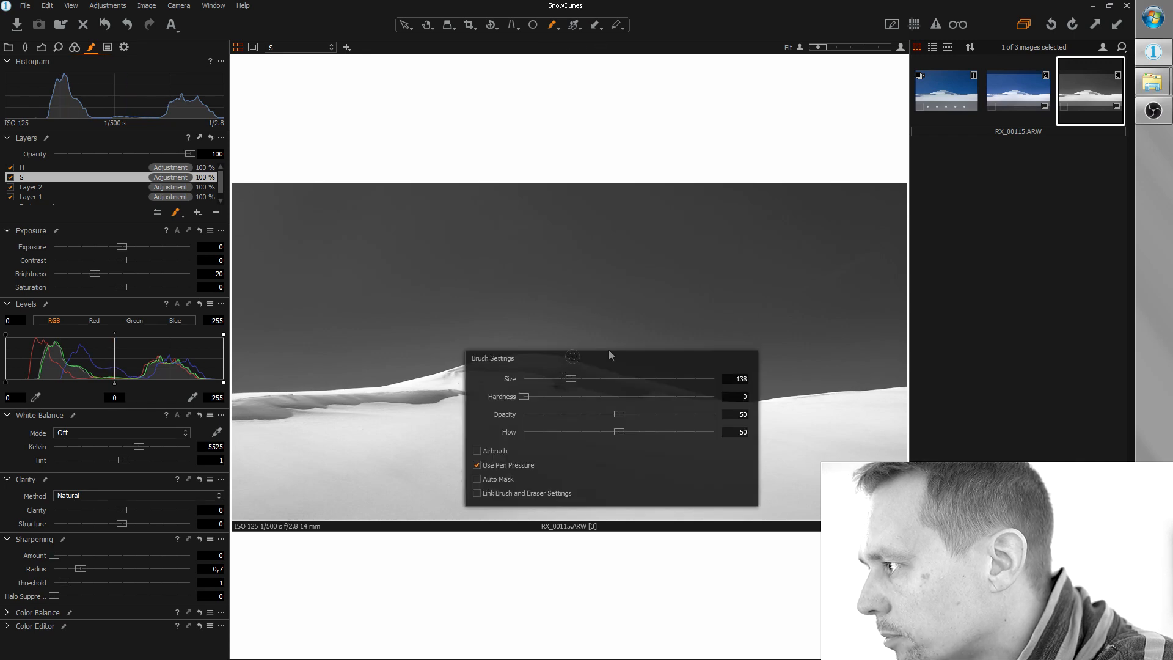
{"action": "left_click_drag", "start_coordinate": [564, 365], "coordinate": [688, 387]}
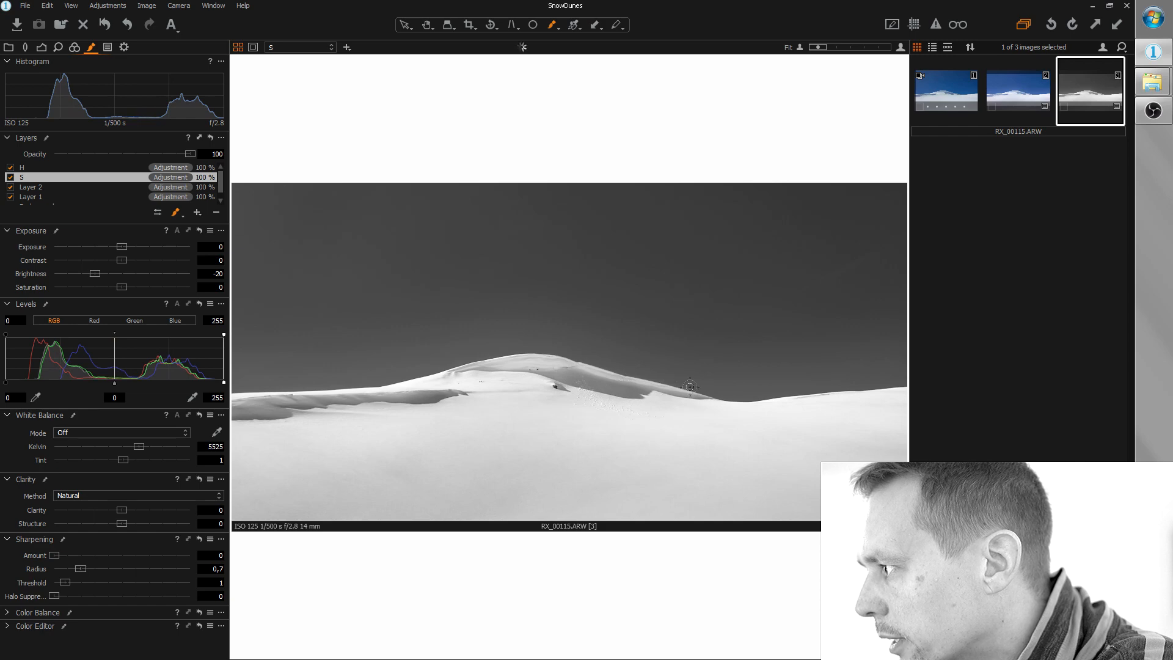
{"action": "right_click", "coordinate": [689, 387]}
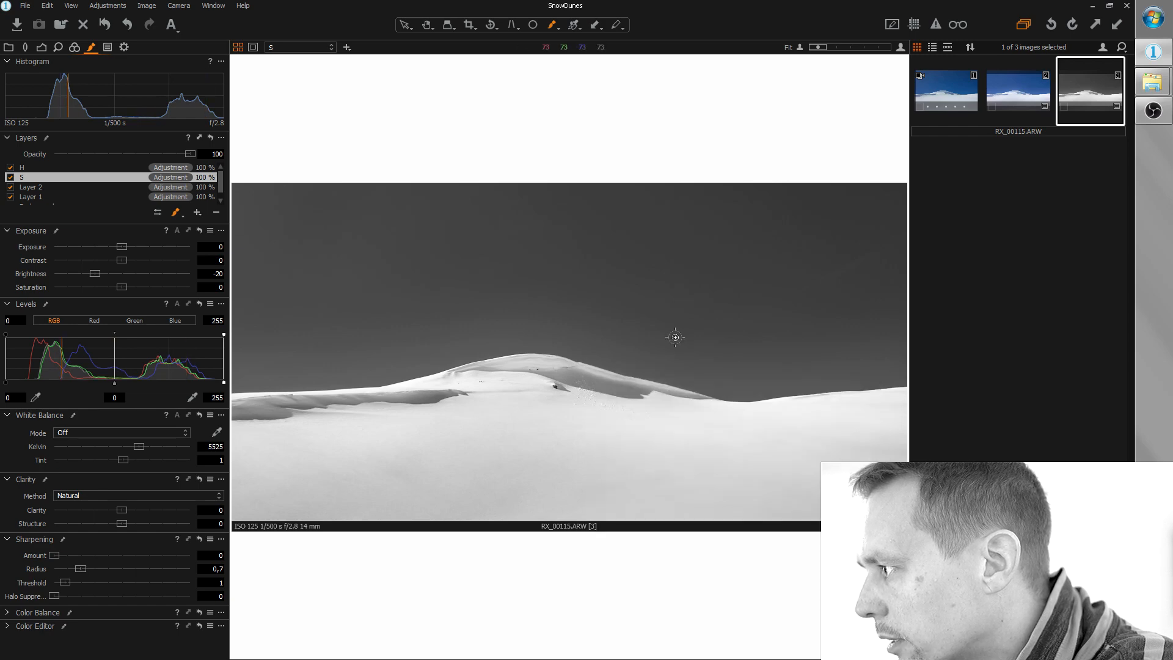
{"action": "right_click", "coordinate": [686, 389]}
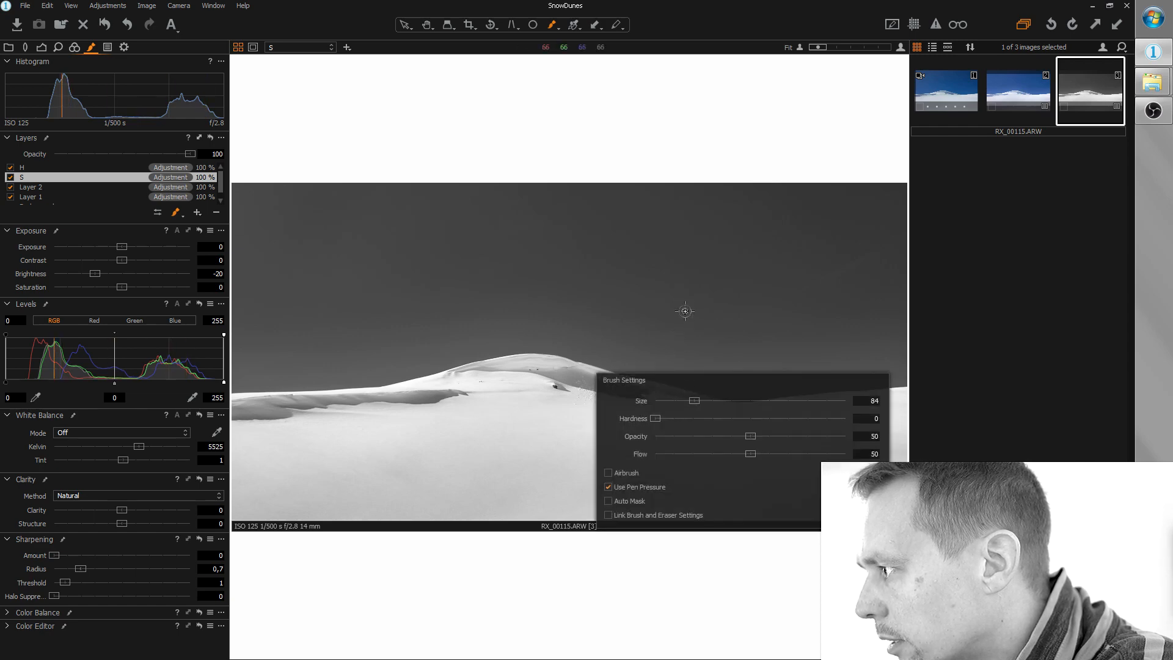
{"action": "left_click_drag", "start_coordinate": [685, 392], "coordinate": [555, 373]}
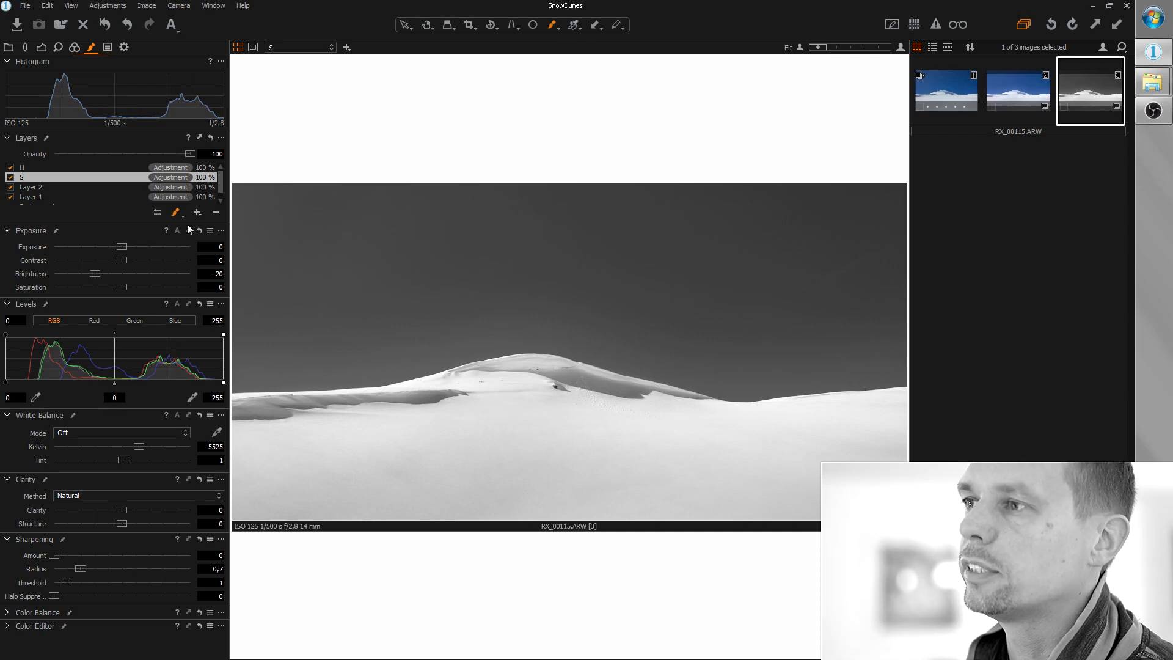
{"action": "left_click", "coordinate": [212, 140], "text": "alt"}
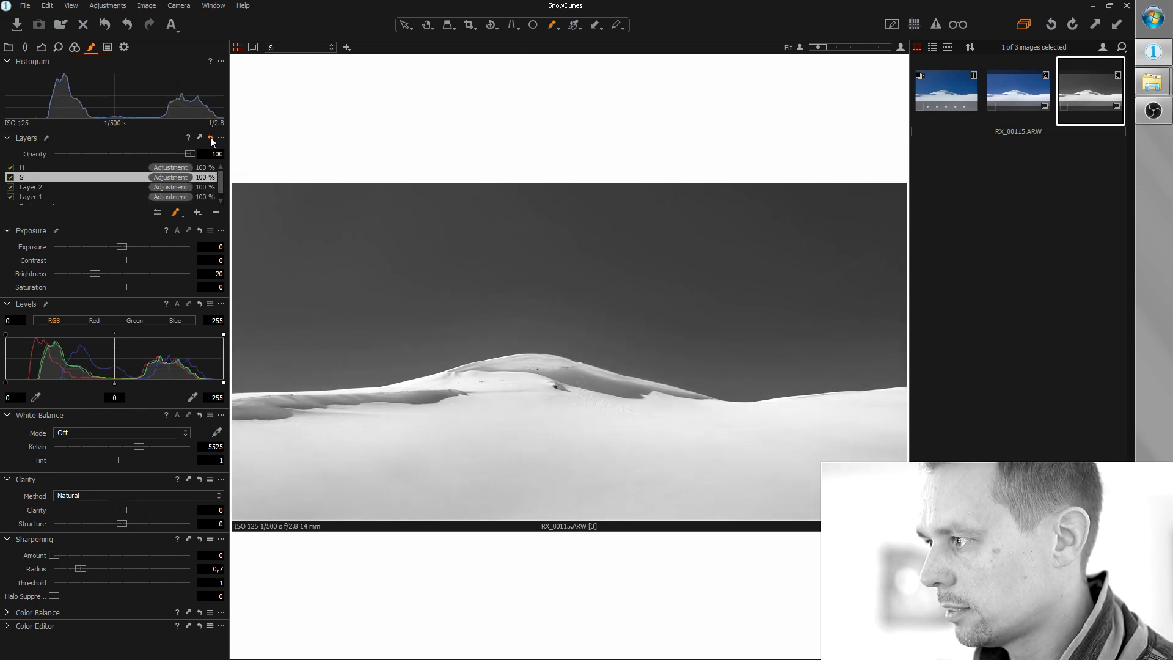
{"action": "left_click", "coordinate": [210, 137]}
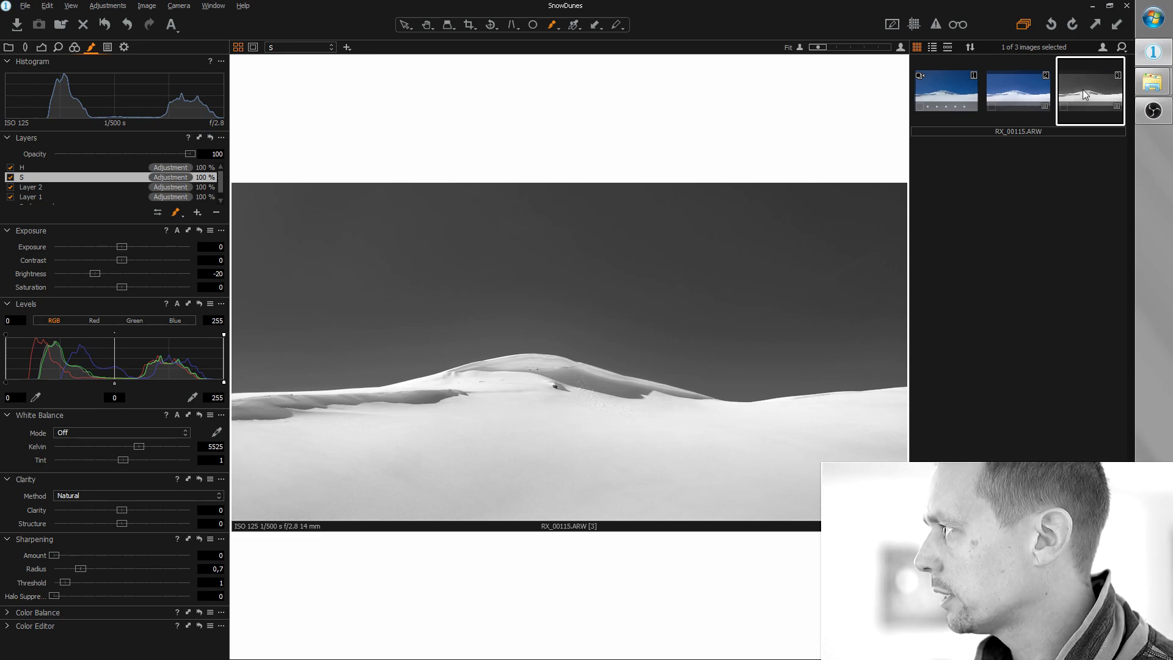
Step: Clone the black-and-white variant and disable its Black & White conversion on the copy
{"action": "right_click", "coordinate": [1091, 103]}
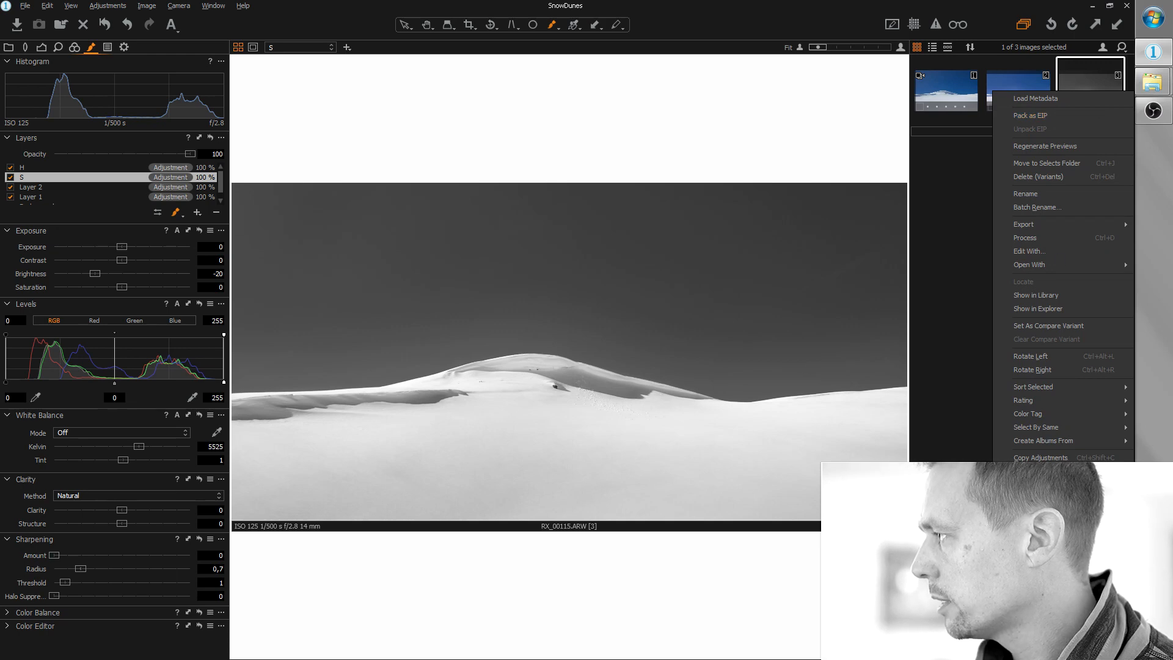
{"action": "left_click", "coordinate": [1037, 529]}
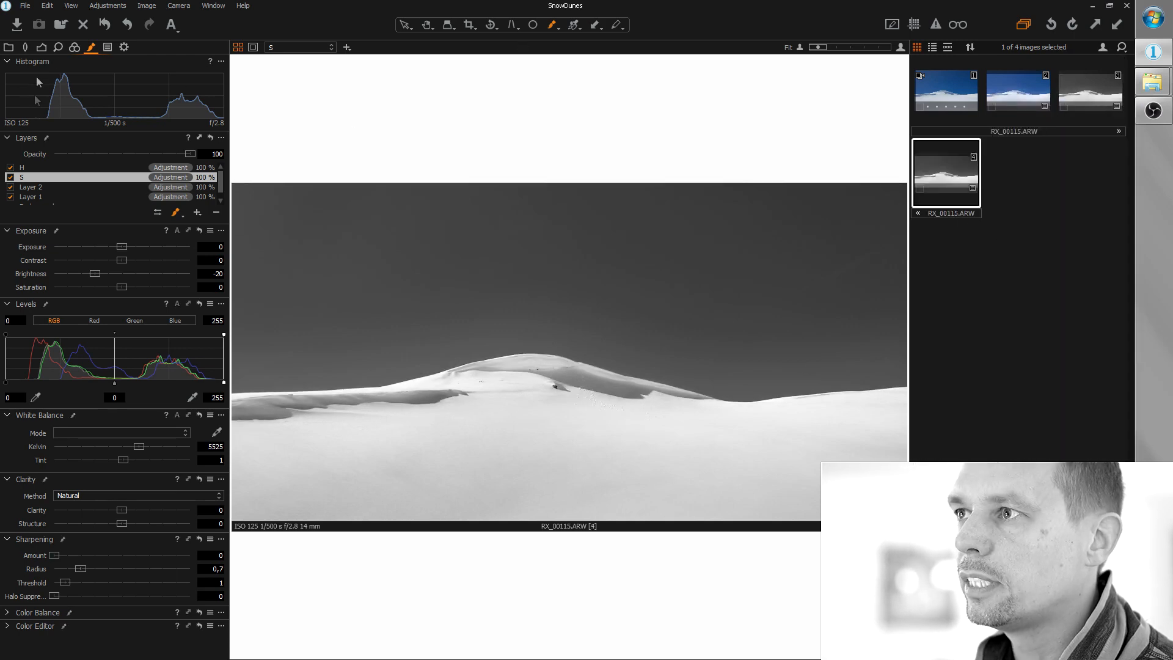
{"action": "left_click", "coordinate": [74, 48]}
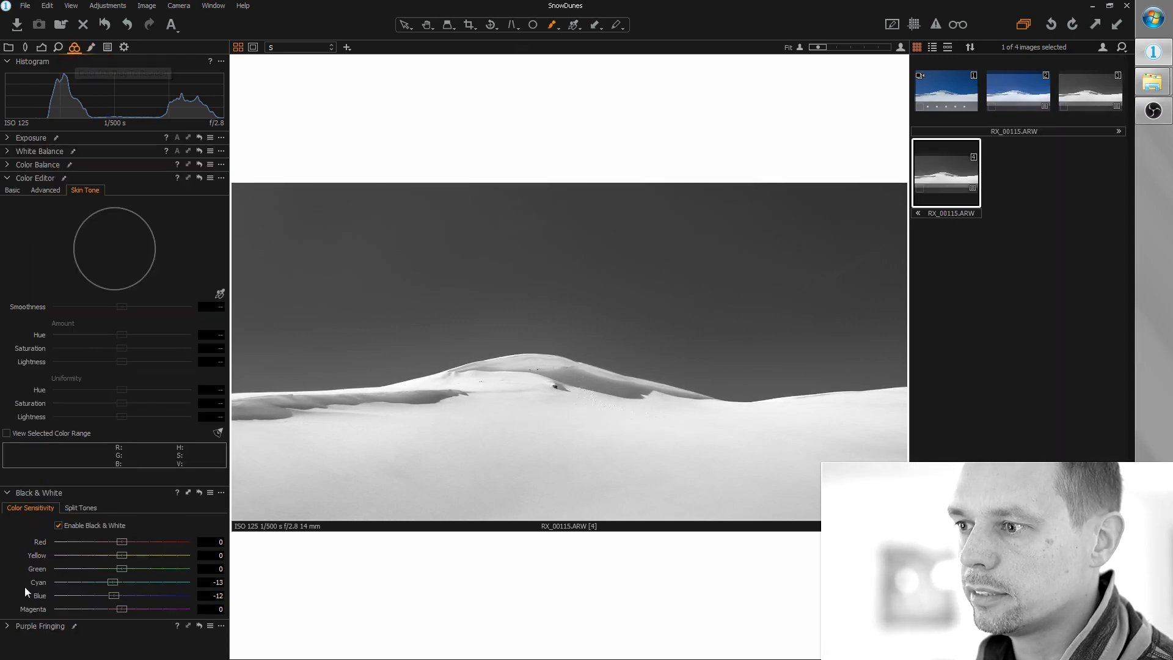
{"action": "left_click", "coordinate": [58, 525]}
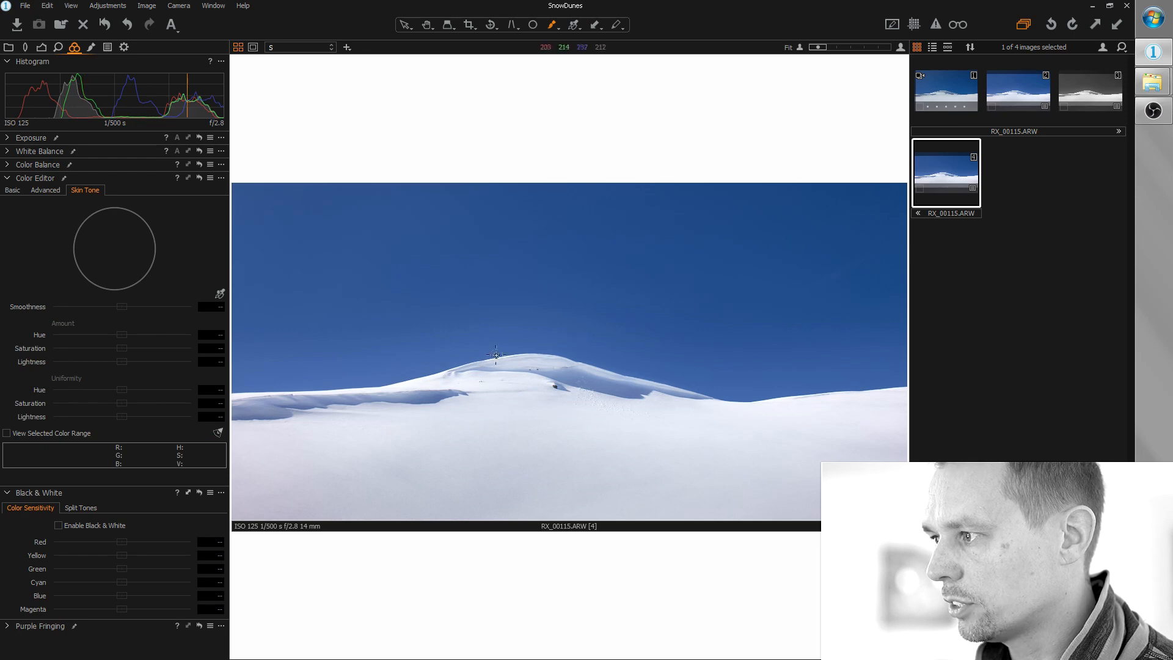
Step: Compare the new colour clone with the black-and-white variant, the original photo and the earlier edited variant
{"action": "left_click", "coordinate": [1106, 95]}
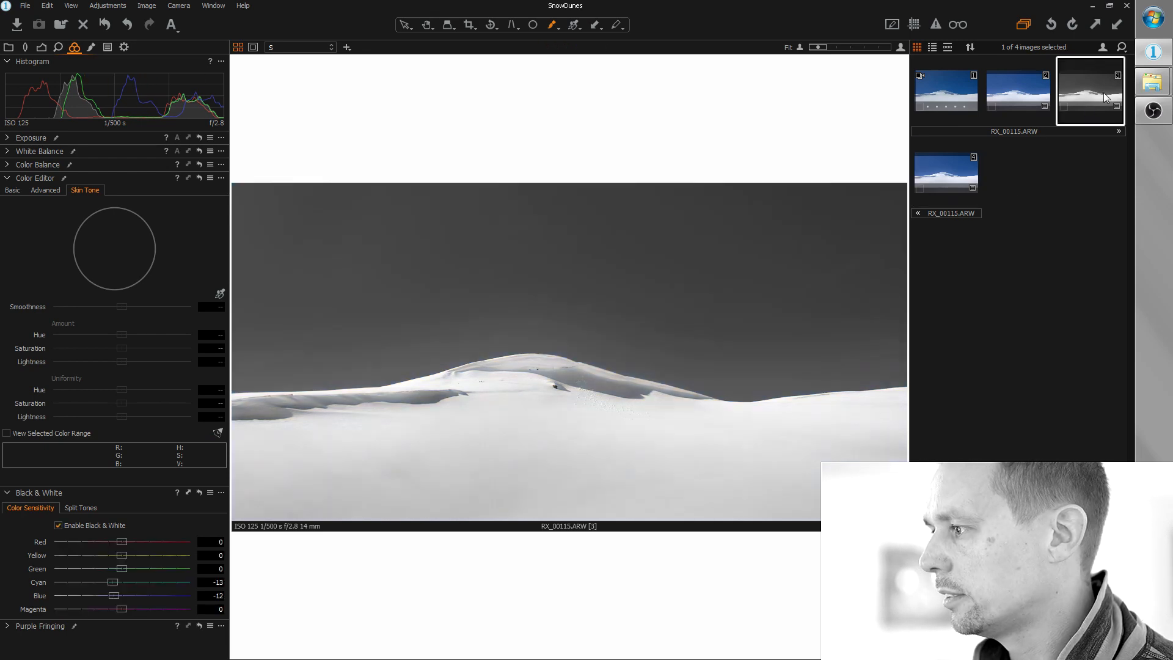
{"action": "left_click", "coordinate": [951, 171]}
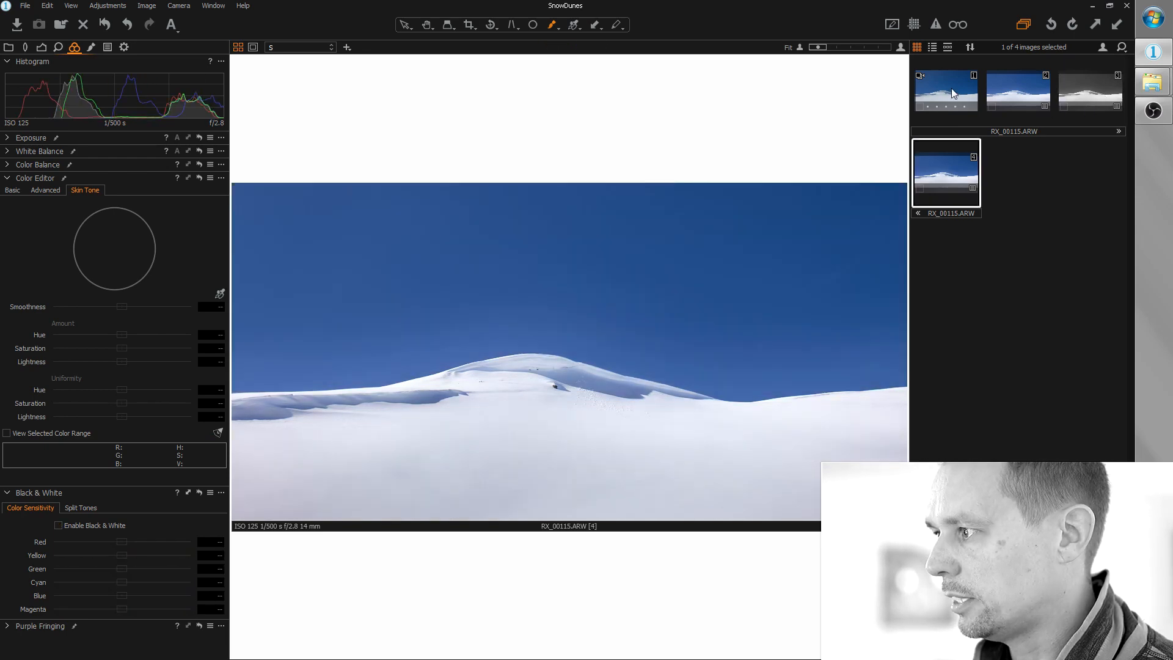
{"action": "left_click", "coordinate": [951, 88]}
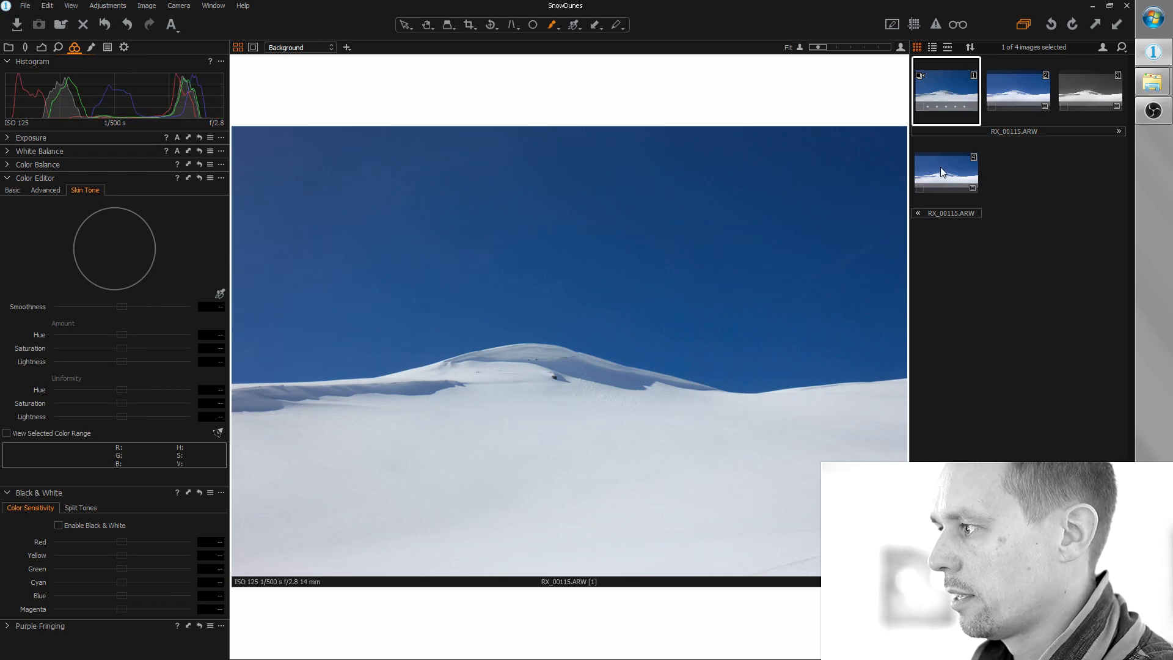
{"action": "left_click", "coordinate": [940, 167]}
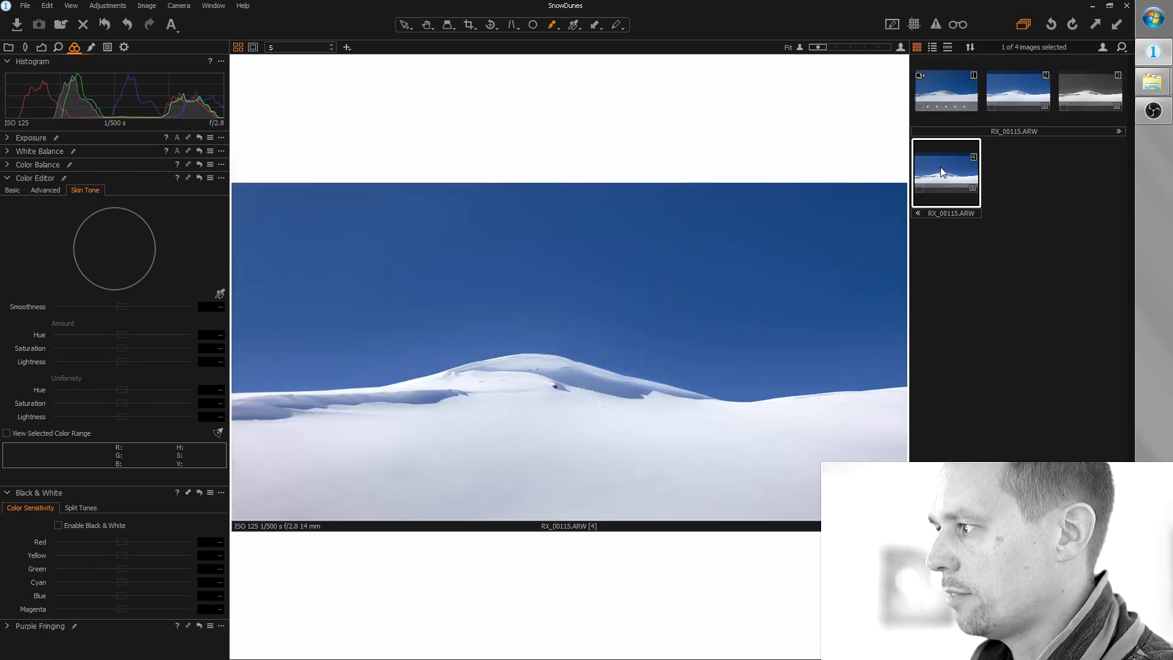
{"action": "left_click", "coordinate": [939, 100]}
{"action": "left_click", "coordinate": [1012, 93]}
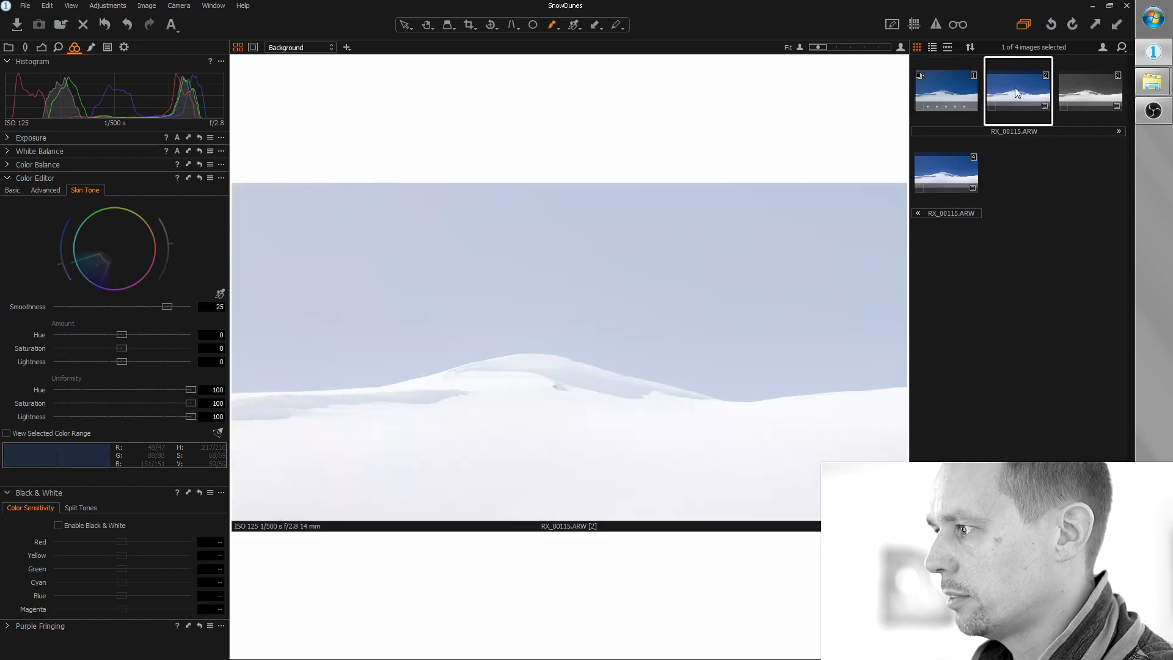
{"action": "left_click", "coordinate": [946, 91]}
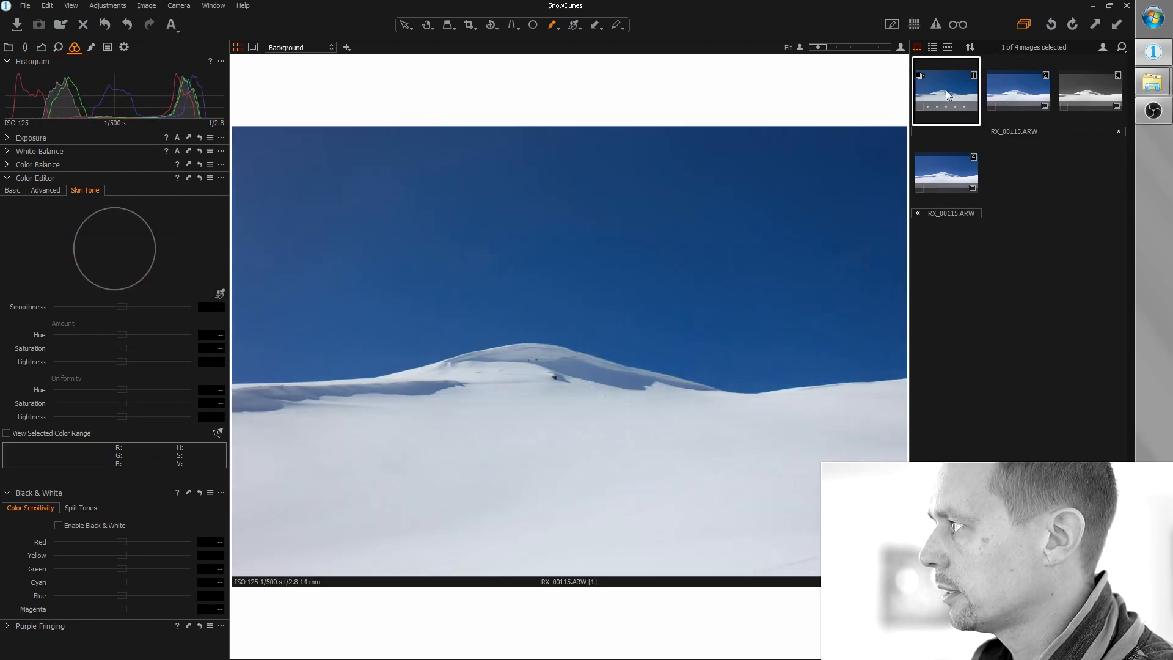
Step: Darken the sky of the black-and-white variant by setting its Blue colour sensitivity to -22
{"action": "left_click", "coordinate": [1098, 89]}
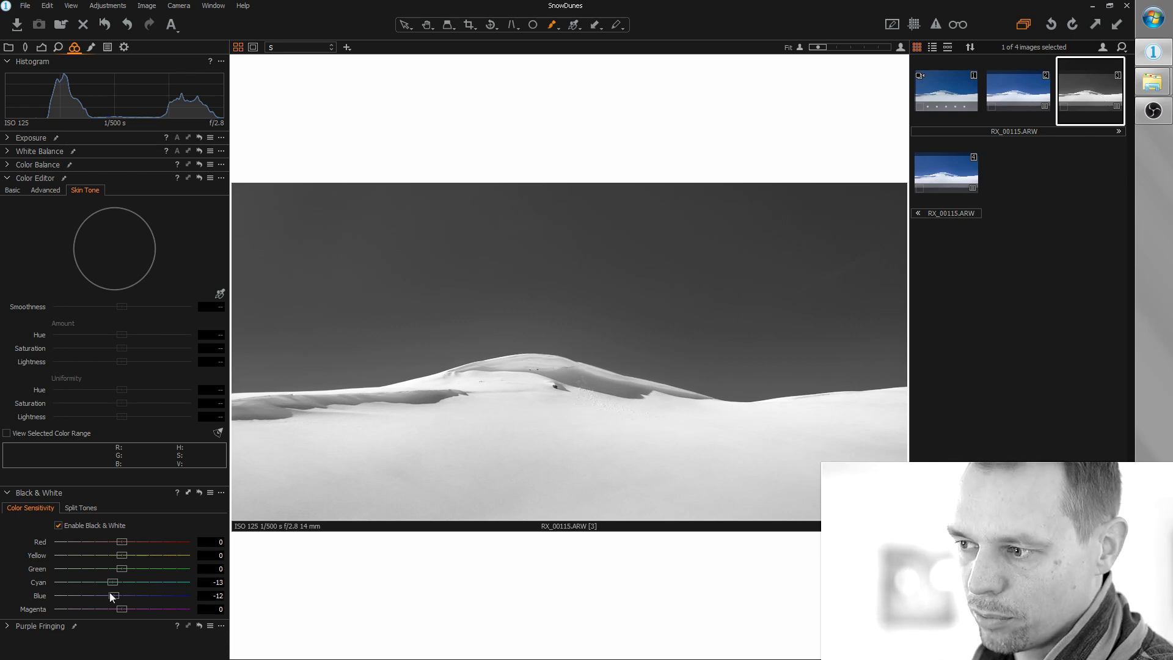
{"action": "left_click_drag", "start_coordinate": [108, 595], "coordinate": [100, 596]}
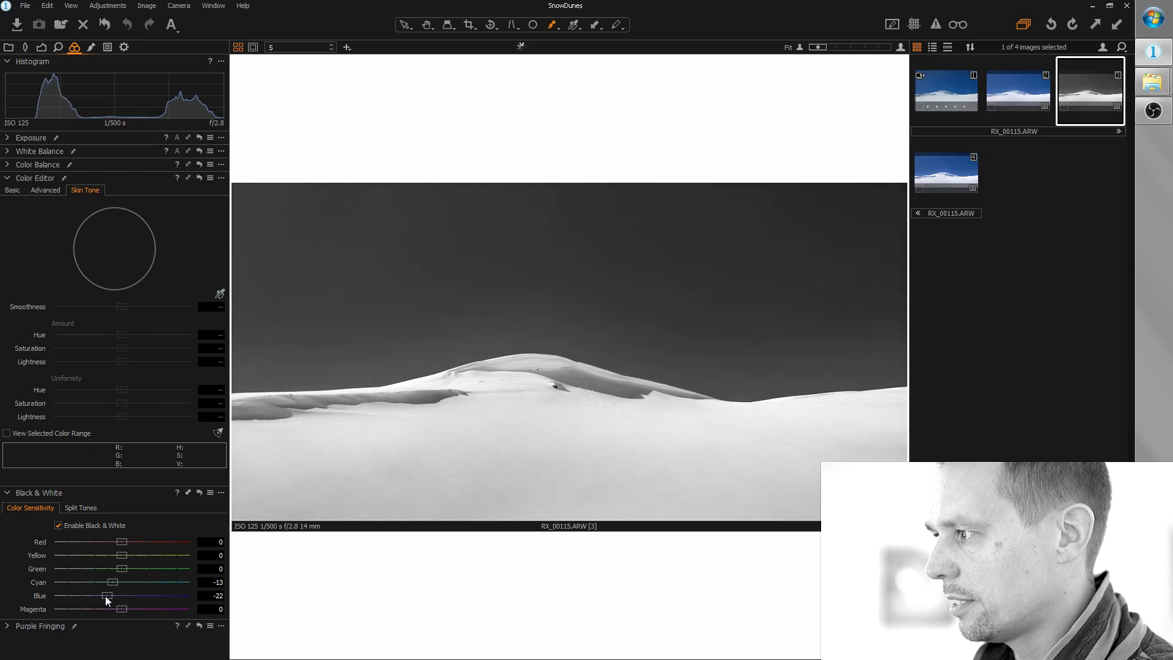
{"action": "left_click_drag", "start_coordinate": [106, 596], "coordinate": [106, 596]}
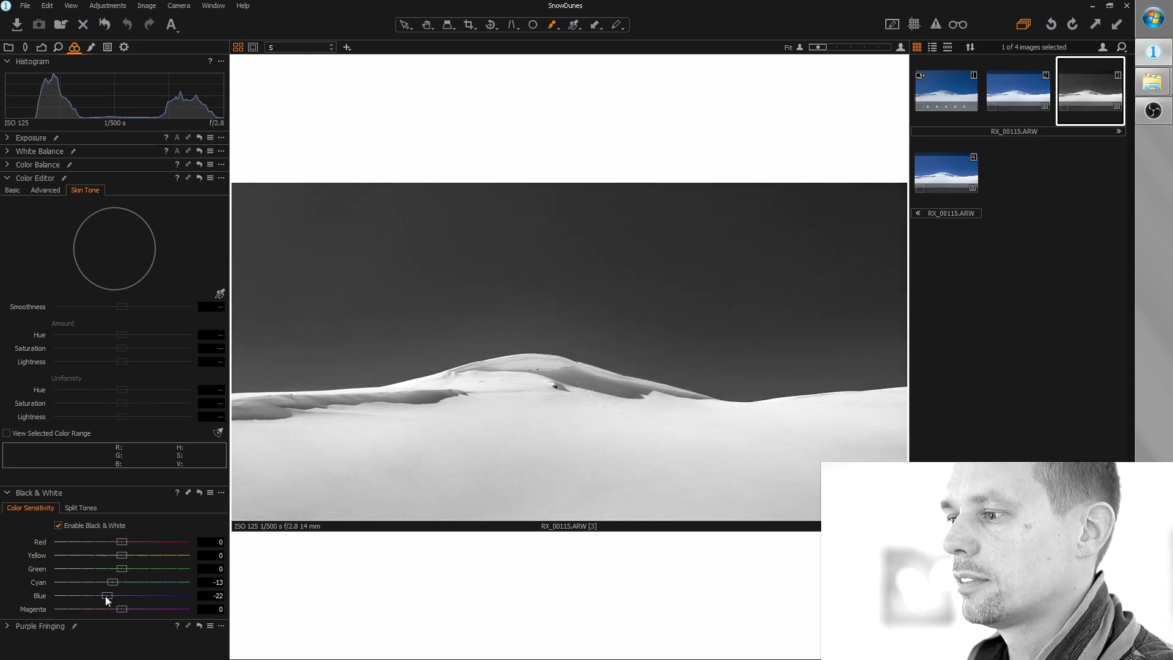